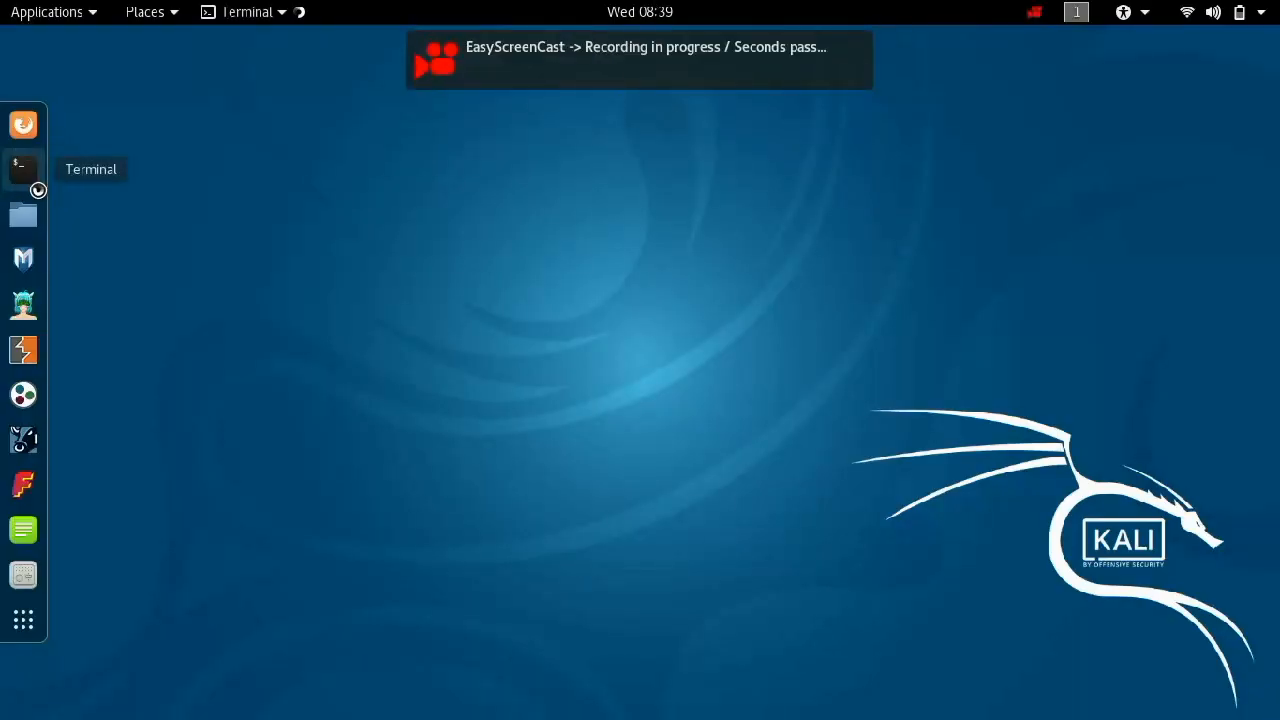
{"action": "type", "text": "cd "}
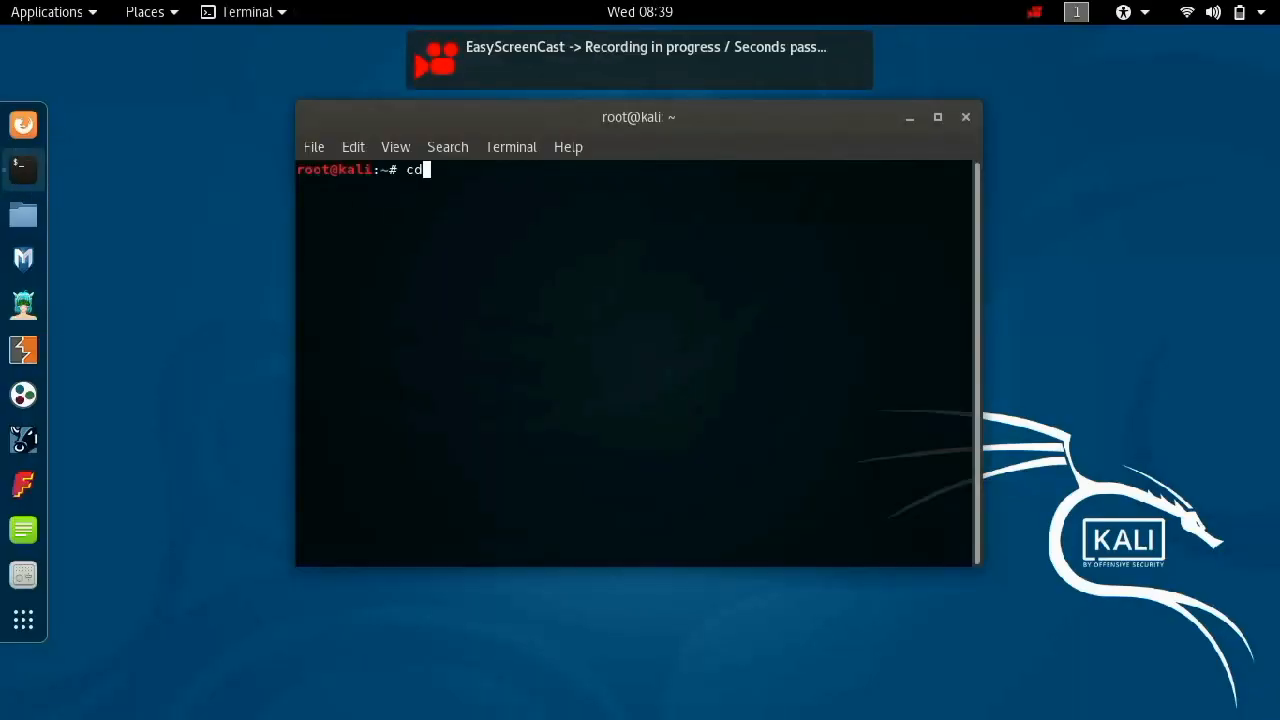
{"action": "type", "text": "D"}
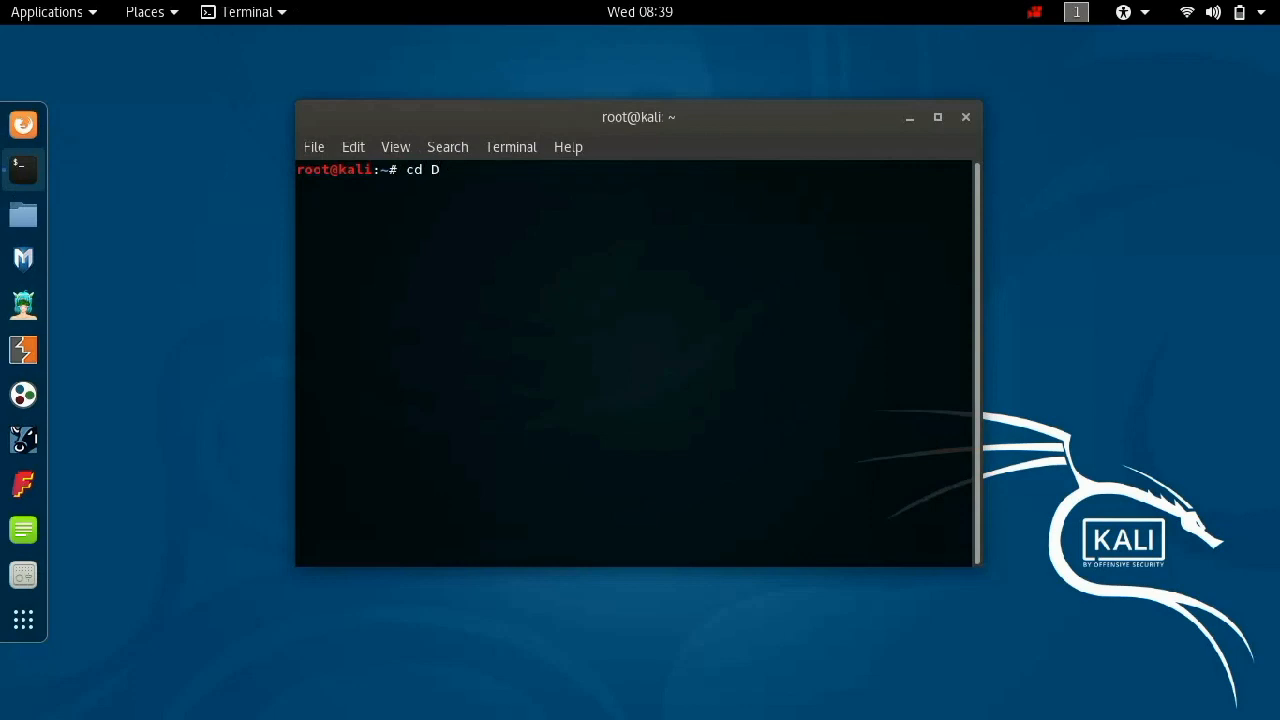
{"action": "type", "text": "eskt"}
{"action": "type", "text": "op"}
Enter the Desktop folder with cd Desktop, begin a git clone command, and launch the web browser.
{"action": "key", "text": "Return"}
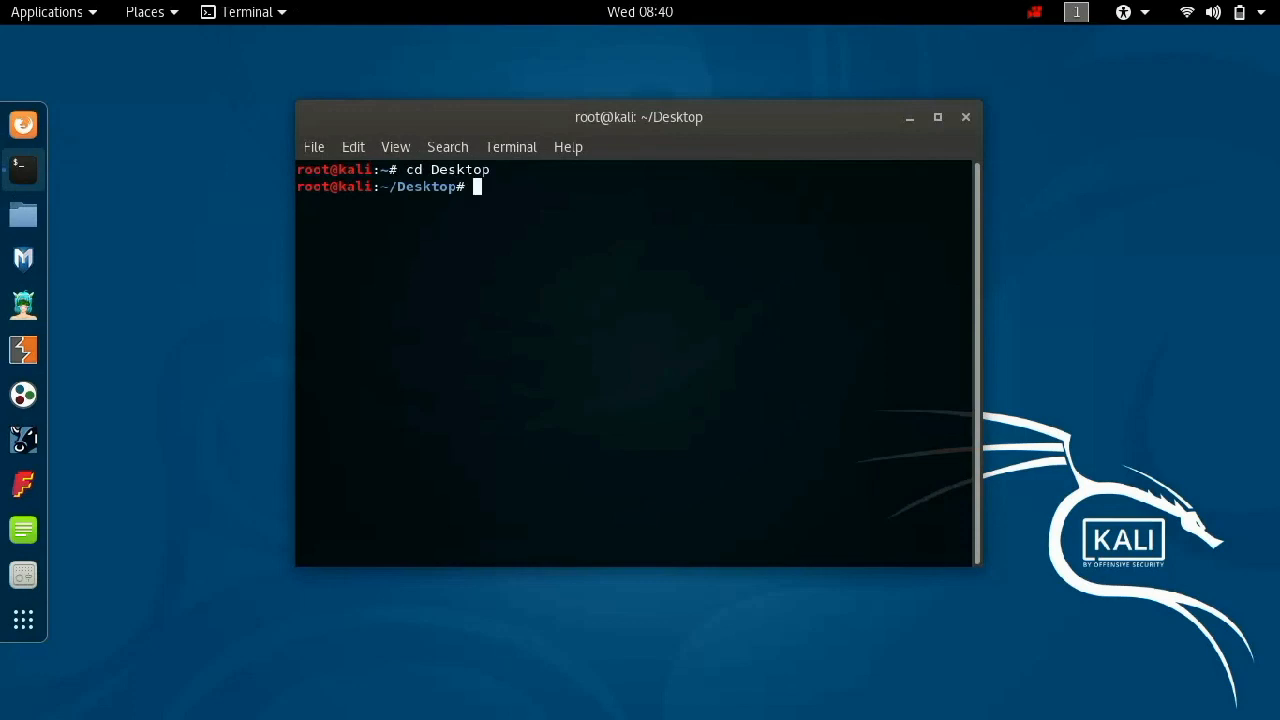
{"action": "type", "text": "gt"}
{"action": "key", "text": "BackSpace"}
{"action": "type", "text": "it "}
{"action": "type", "text": "clon"}
{"action": "type", "text": "e"}
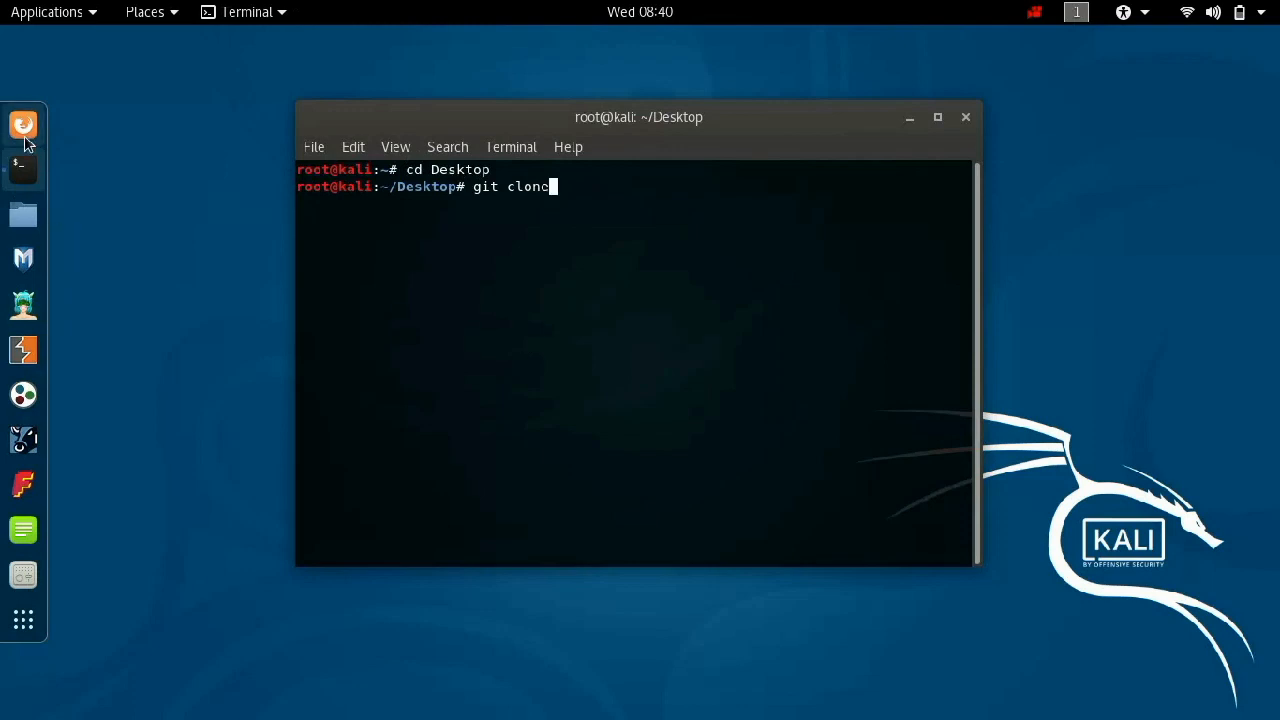
{"action": "left_click", "coordinate": [26, 140]}
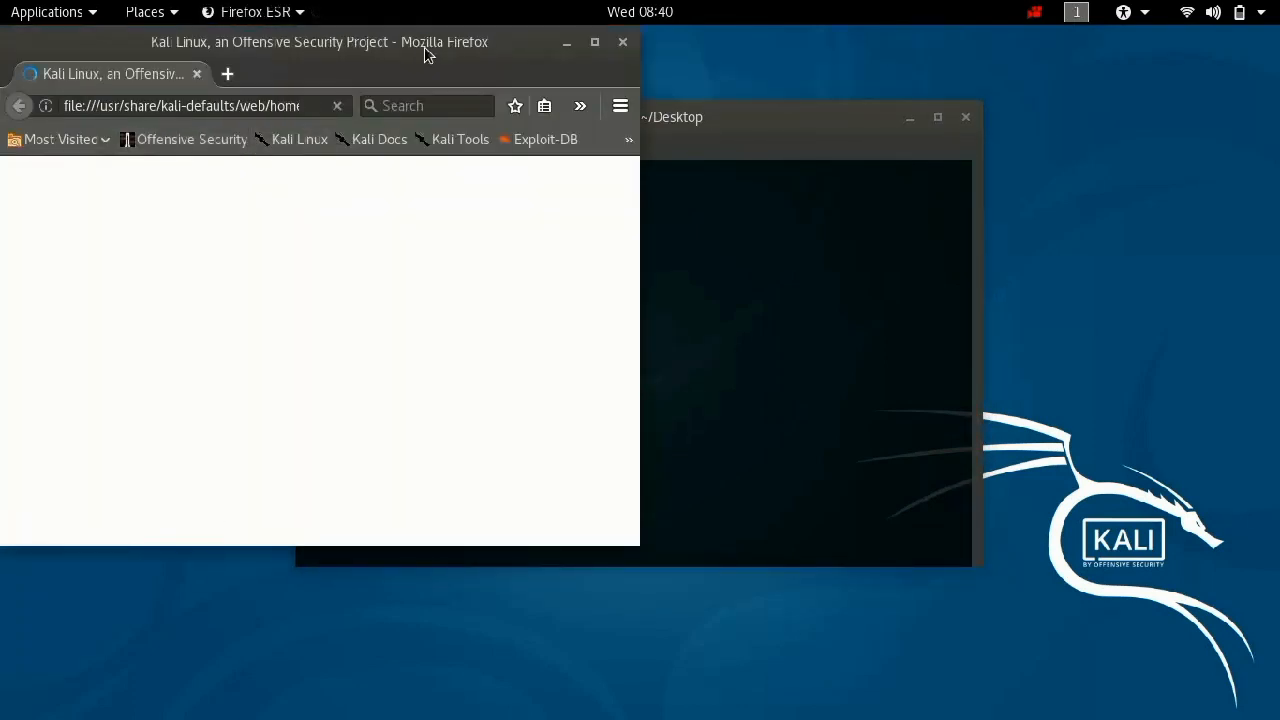
Search the web for 'trity for kali linux' and open the Trity GitHub repository result.
{"action": "left_click", "coordinate": [463, 108]}
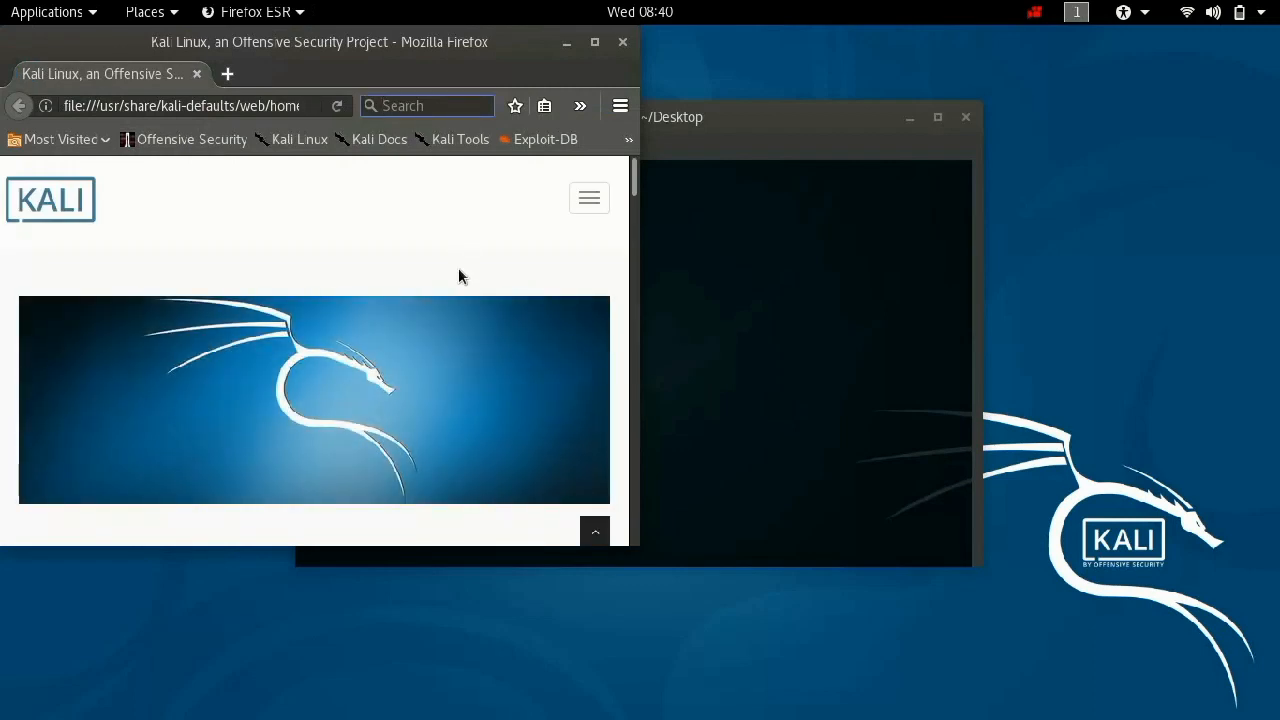
{"action": "type", "text": "t"}
{"action": "type", "text": "rit"}
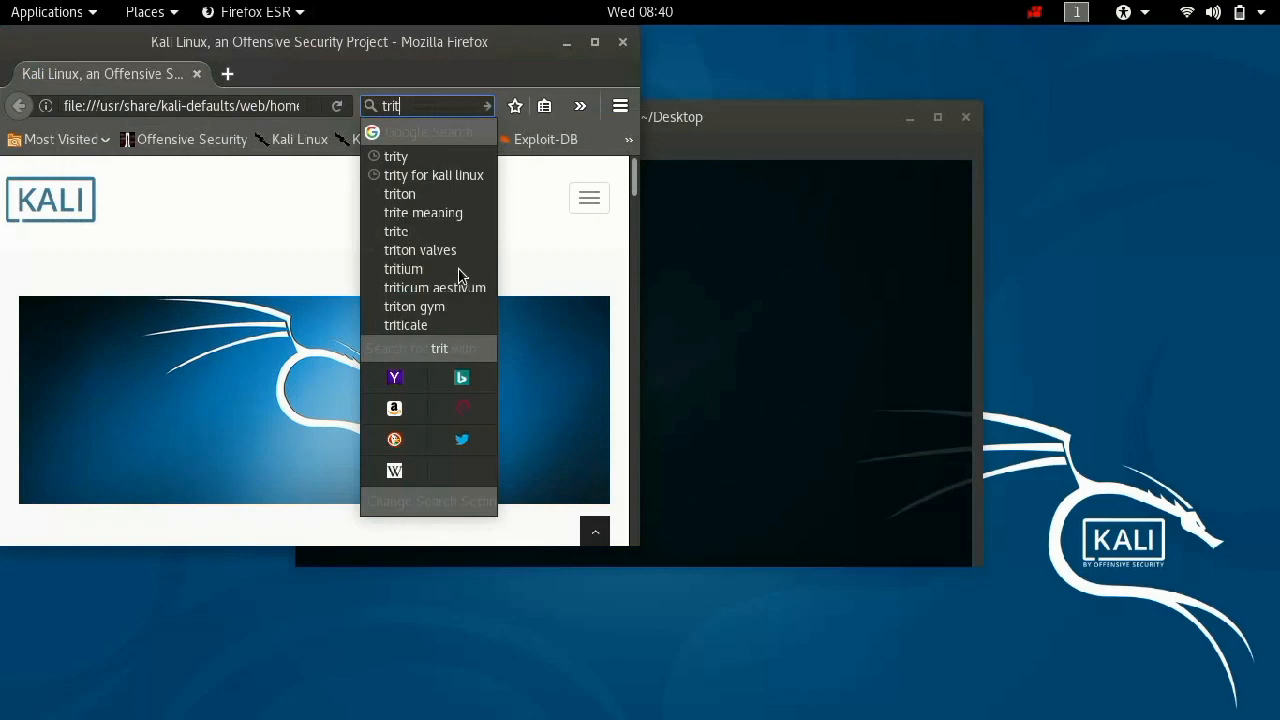
{"action": "left_click", "coordinate": [426, 177]}
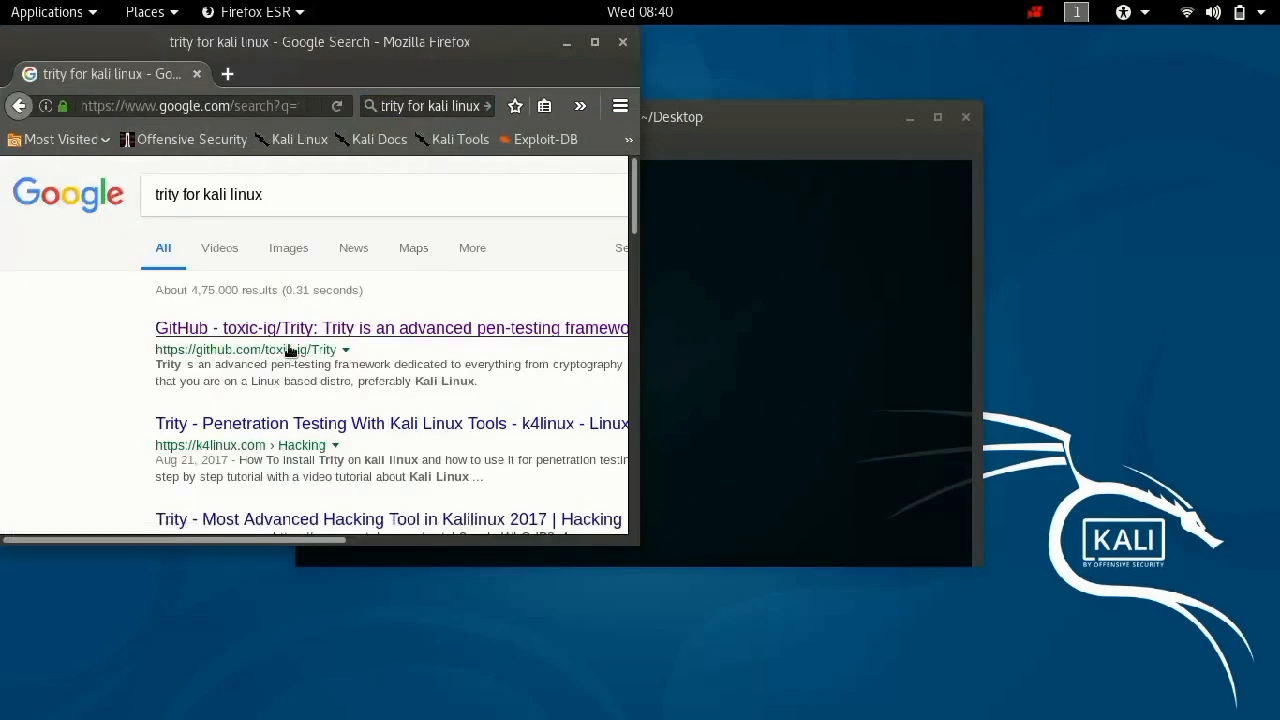
{"action": "left_click", "coordinate": [290, 340]}
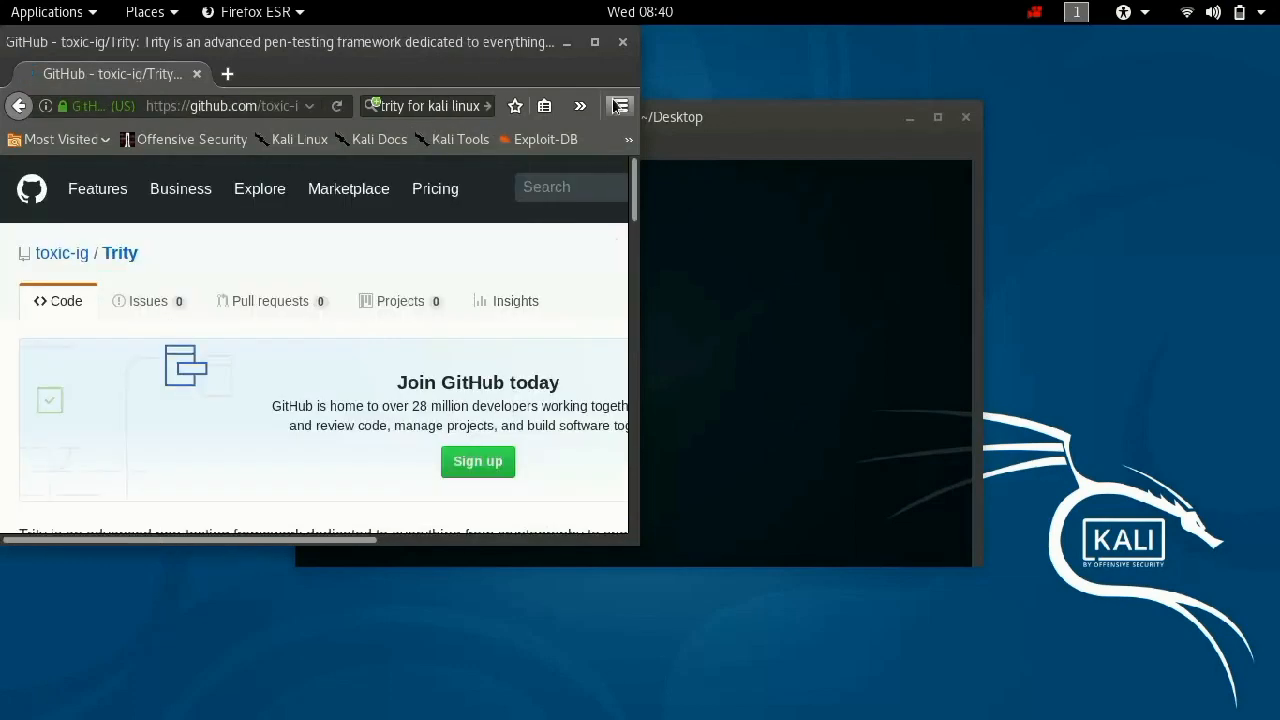
{"action": "left_click", "coordinate": [594, 42]}
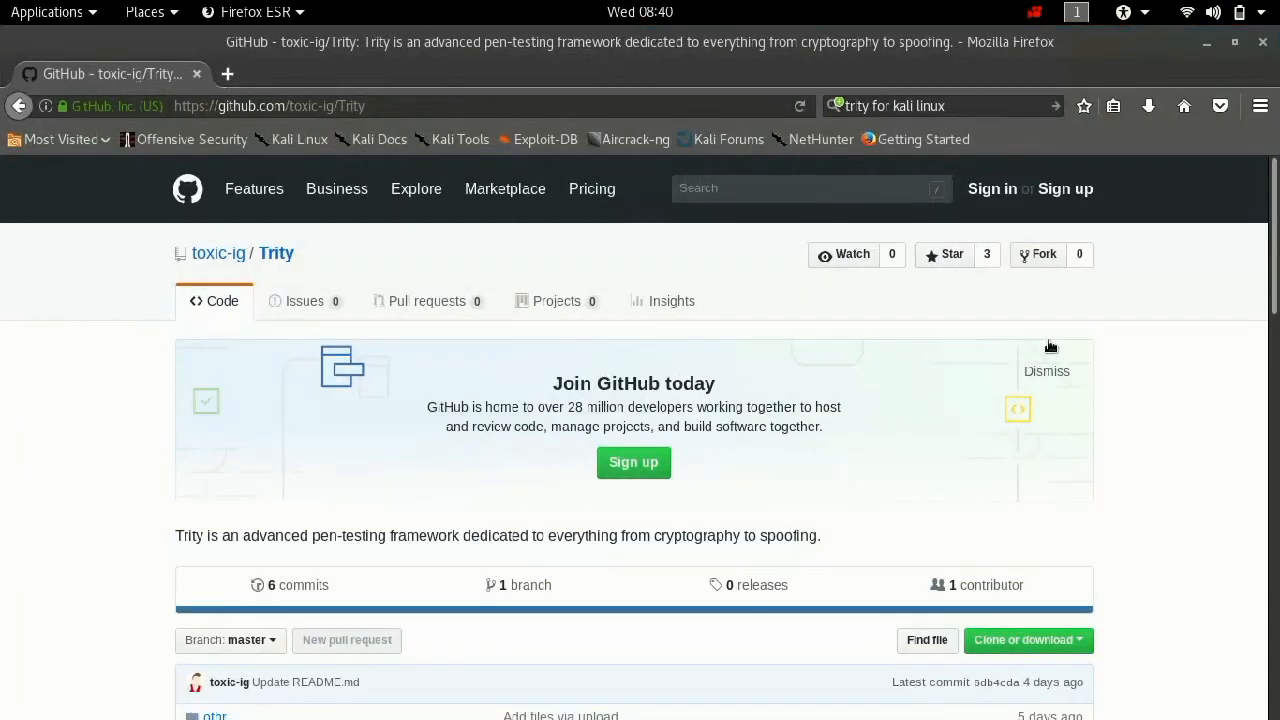
Copy the repository's HTTPS clone address, then shrink the browser to reveal the terminal.
{"action": "left_click", "coordinate": [1030, 641]}
{"action": "scroll", "coordinate": [1268, 375], "scroll_direction": "down", "scroll_amount": 3}
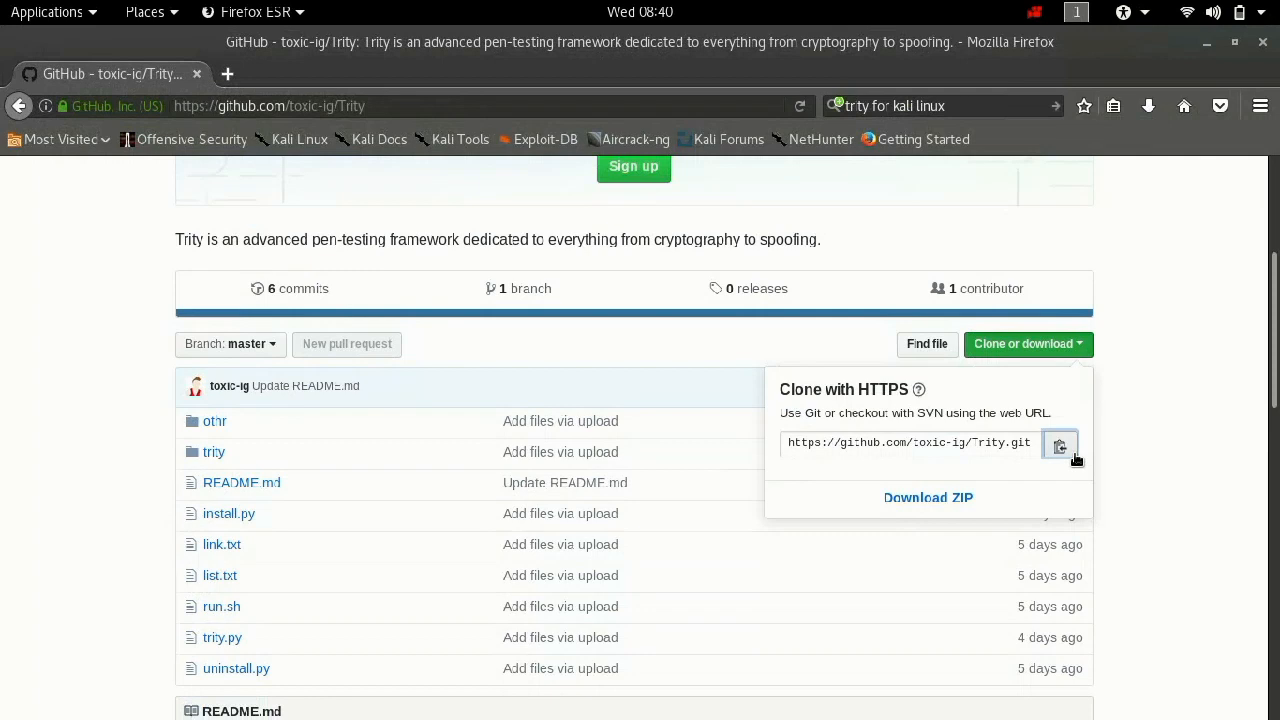
{"action": "left_click", "coordinate": [1062, 452]}
{"action": "left_click", "coordinate": [1043, 452]}
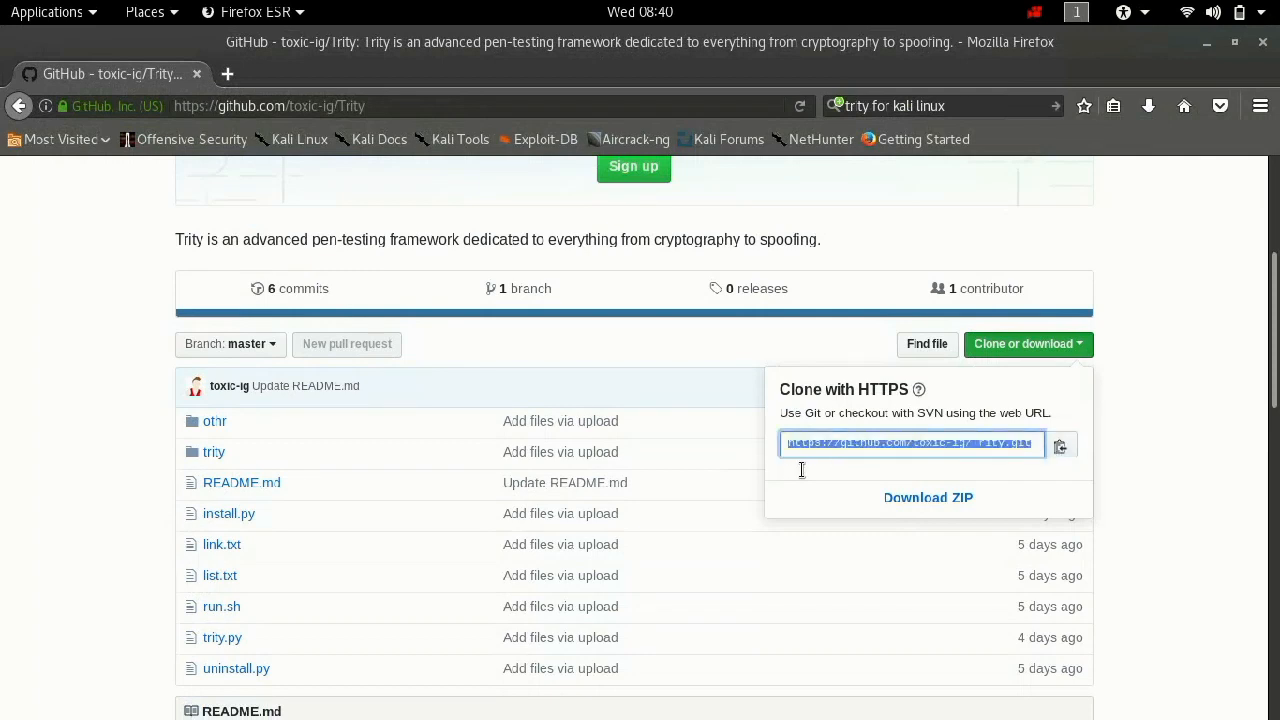
{"action": "left_click", "coordinate": [1076, 452]}
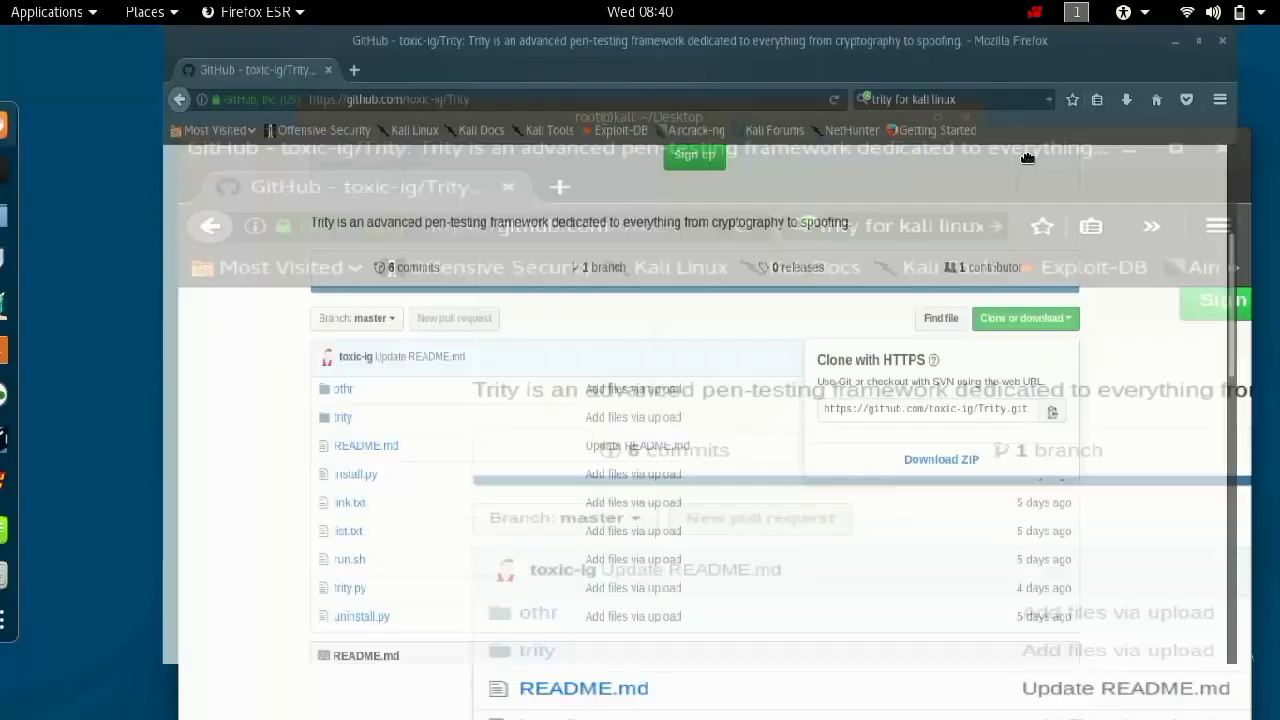
{"action": "mouse_move", "coordinate": [1020, 58]}
{"action": "left_mouse_down"}
{"action": "mouse_move", "coordinate": [1068, 298]}
{"action": "mouse_move", "coordinate": [1145, 327]}
{"action": "left_mouse_up"}
{"action": "left_click", "coordinate": [926, 257]}
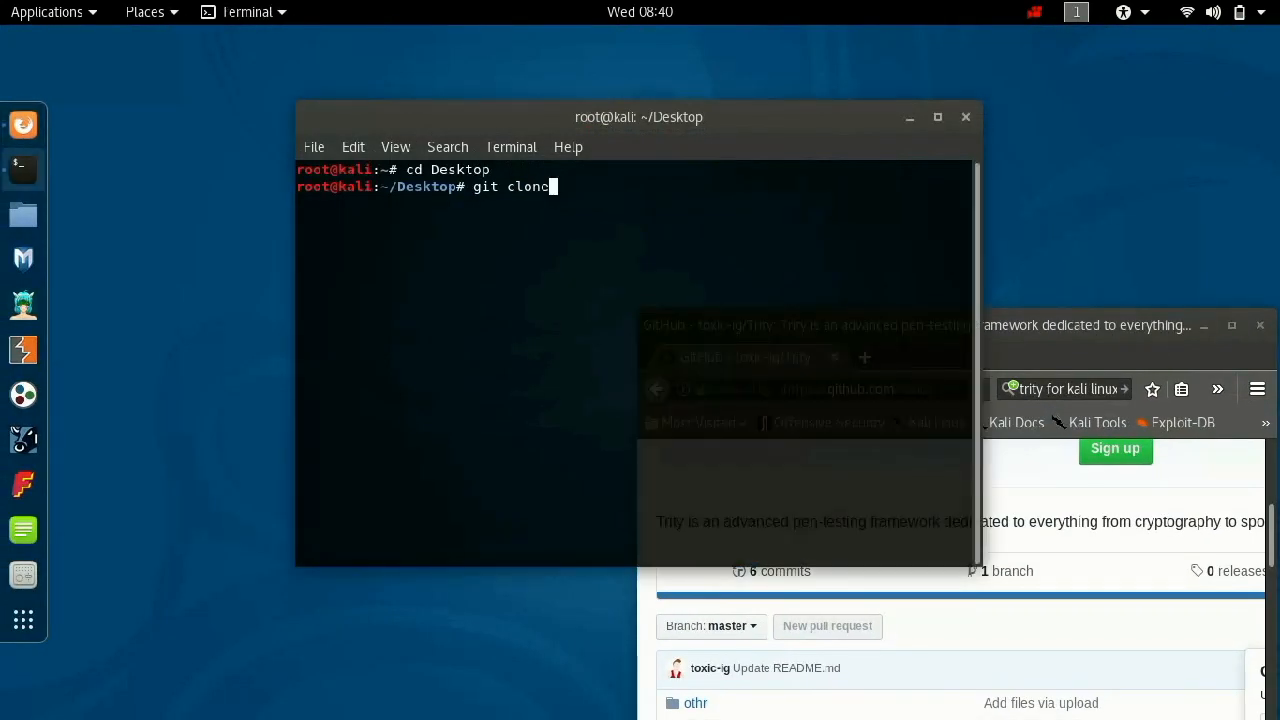
{"action": "right_click", "coordinate": [692, 206]}
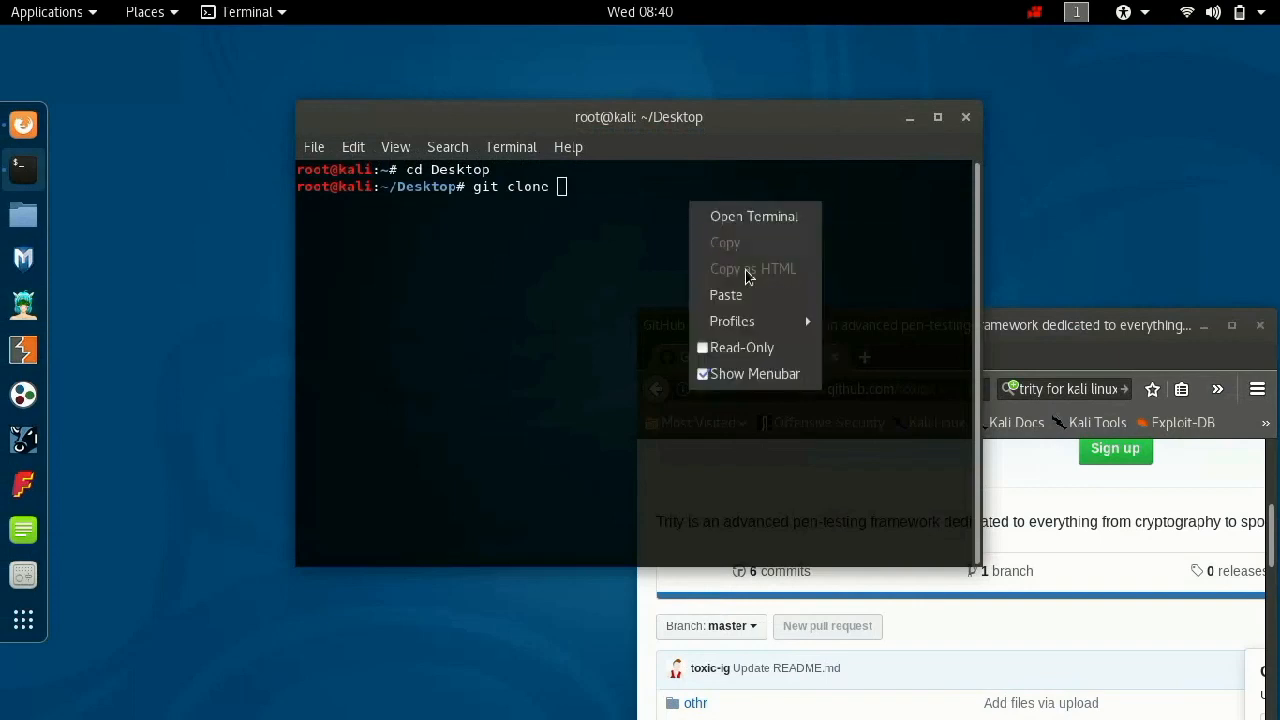
{"action": "left_click", "coordinate": [766, 300]}
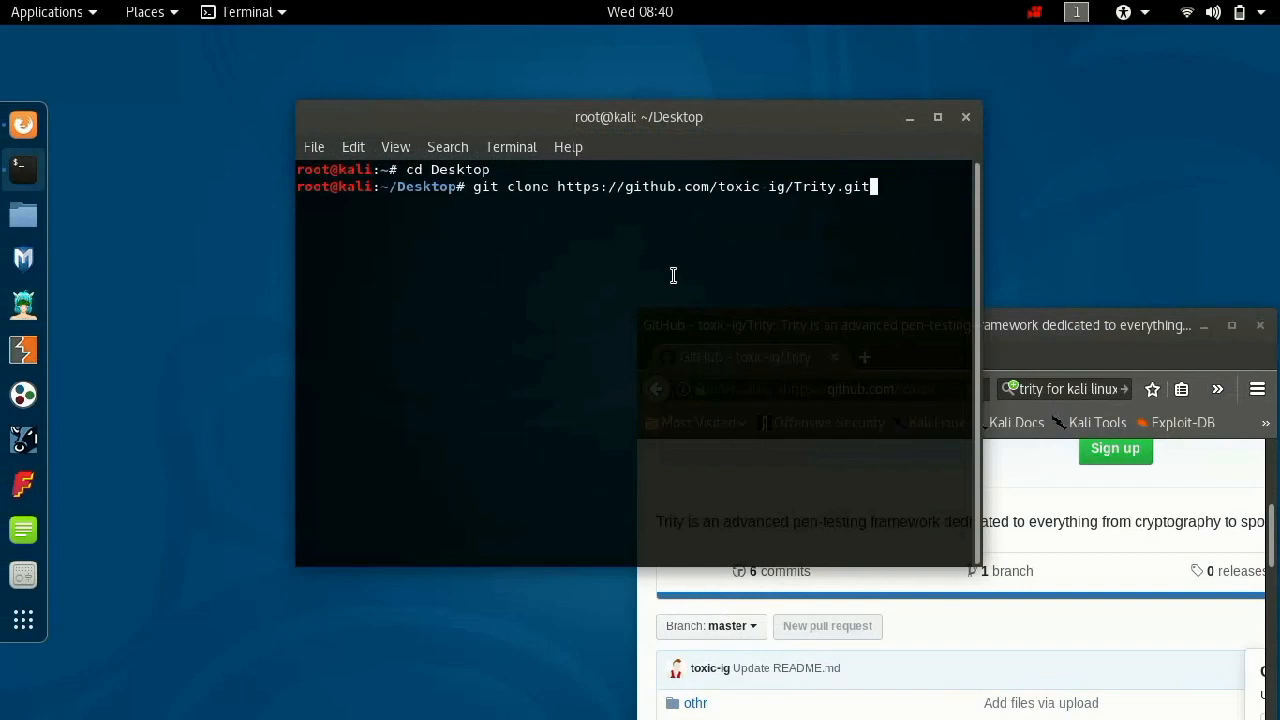
{"action": "key", "text": "Return"}
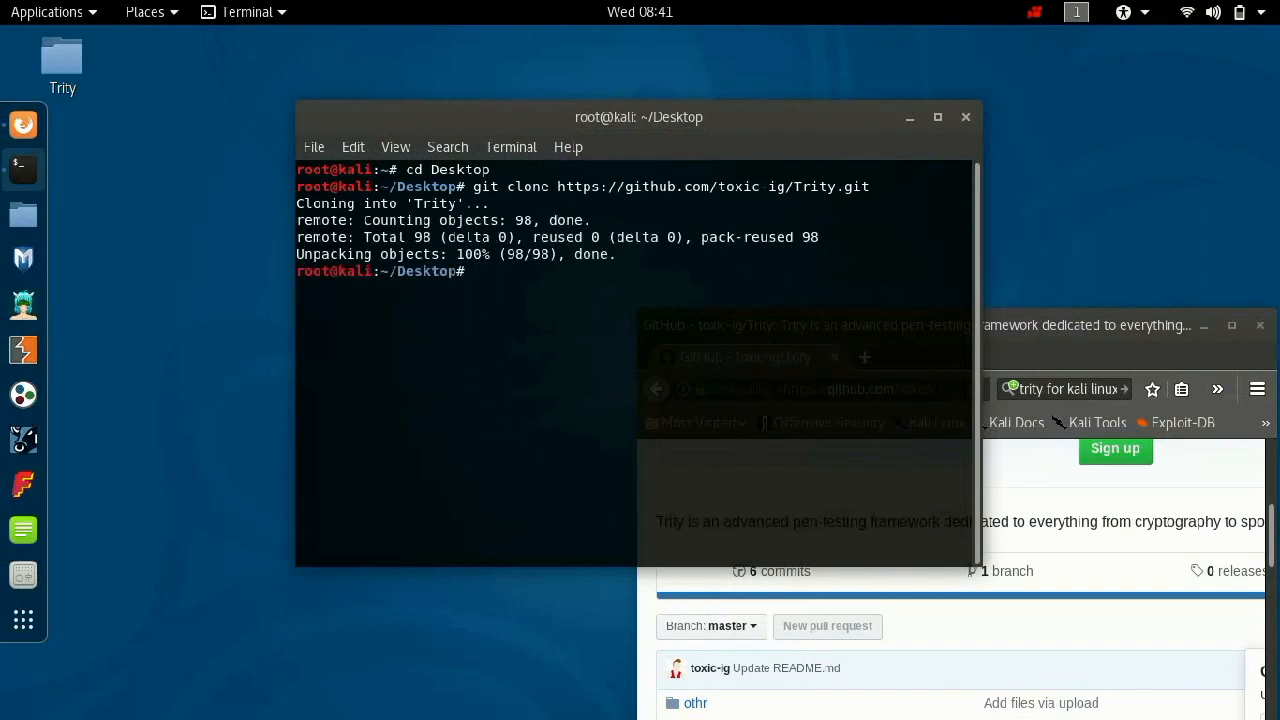
{"action": "type", "text": "l"}
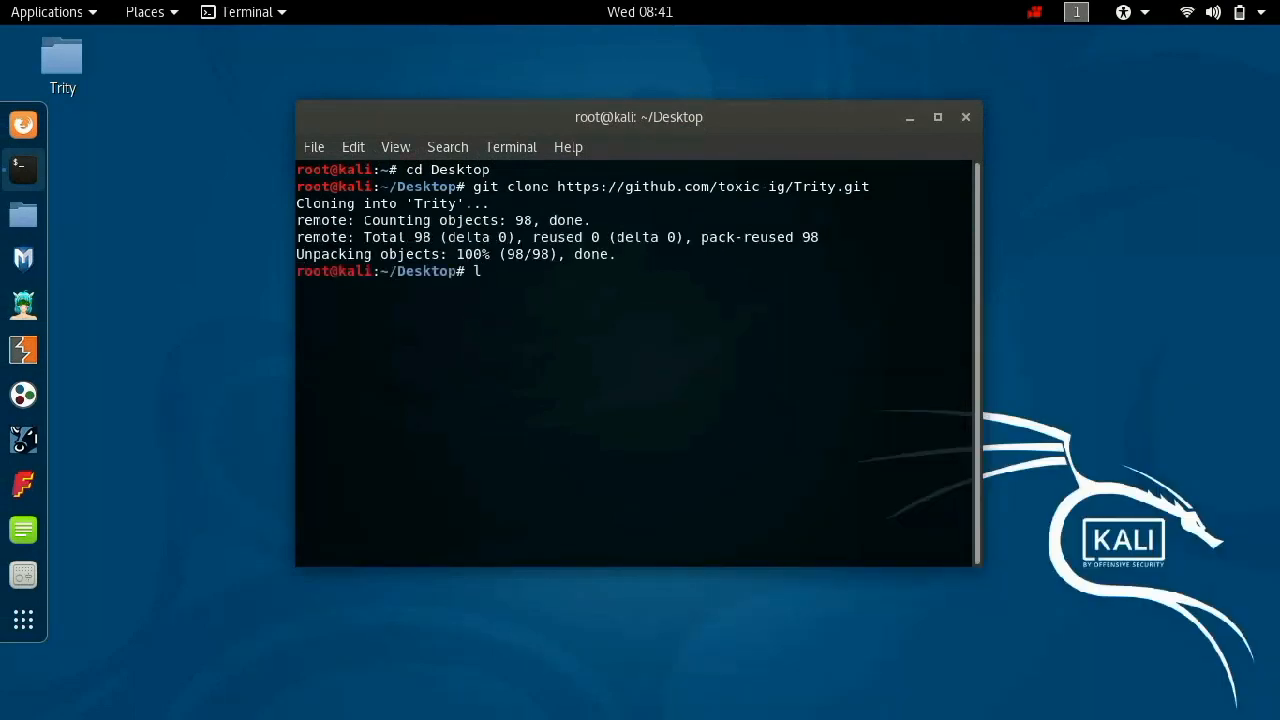
{"action": "type", "text": "s"}
List the Desktop contents, enter the Trity folder and list its files, including install.py and trity.py.
{"action": "key", "text": "Return"}
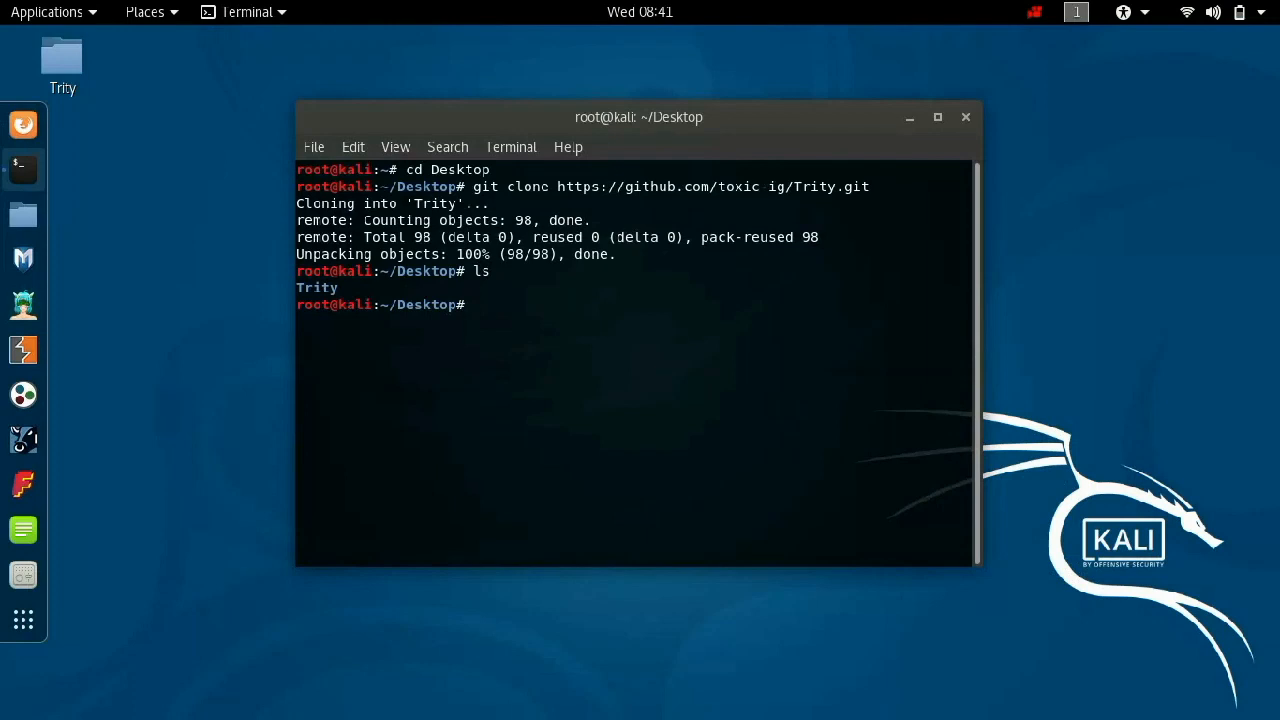
{"action": "type", "text": "cd"}
{"action": "type", "text": " T"}
{"action": "type", "text": "ri"}
{"action": "type", "text": "ty"}
{"action": "key", "text": "Return"}
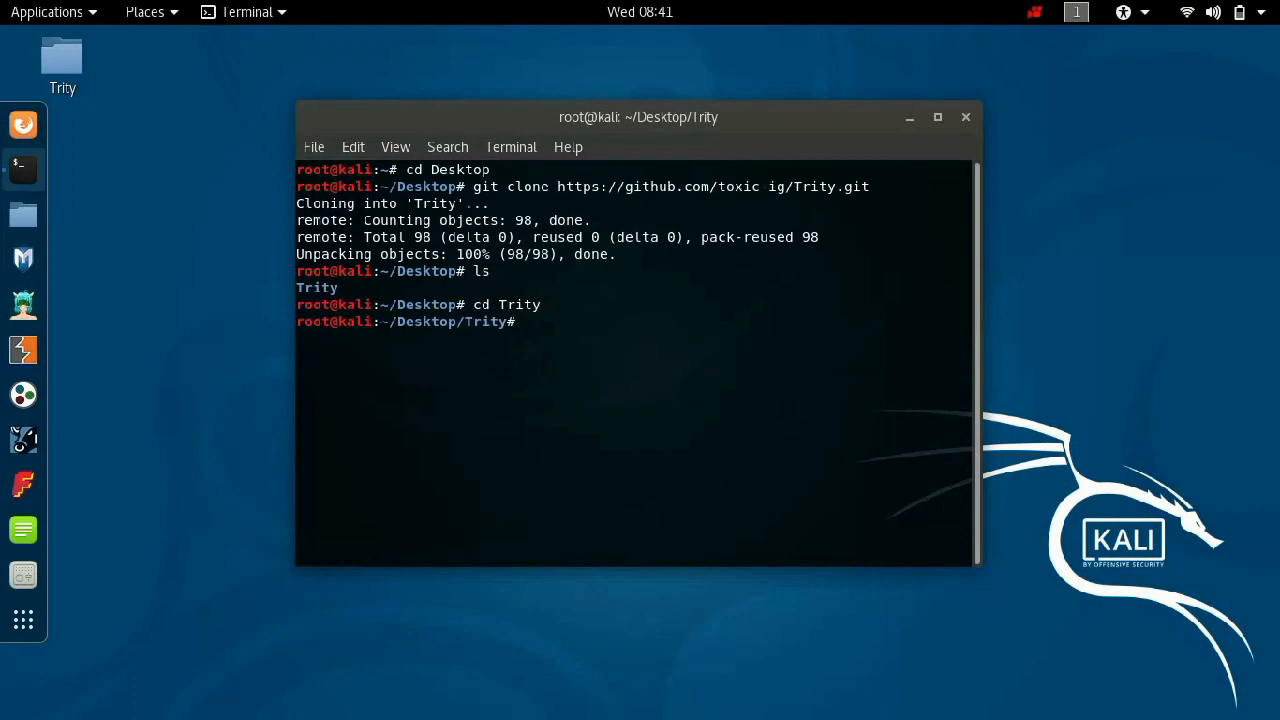
{"action": "type", "text": "ls"}
{"action": "key", "text": "Return"}
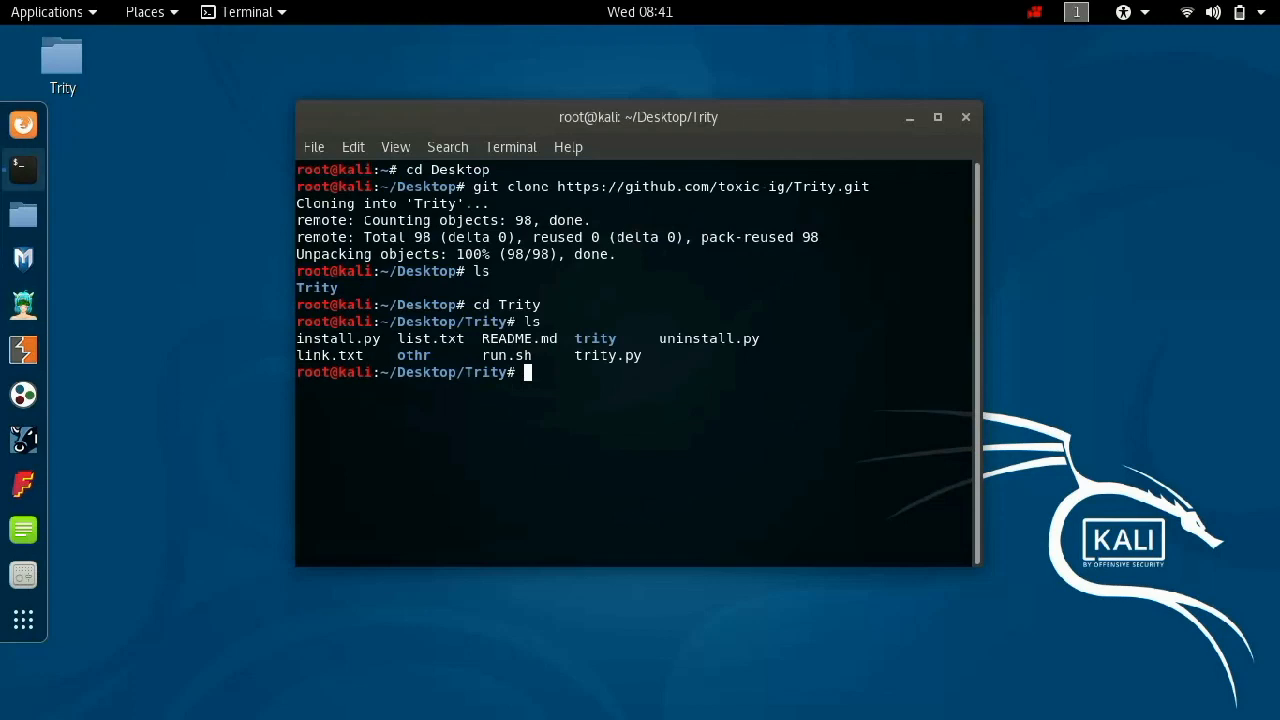
{"action": "type", "text": "s"}
{"action": "type", "text": "udo"}
{"action": "type", "text": " py"}
{"action": "type", "text": "thon"}
{"action": "type", "text": " inst"}
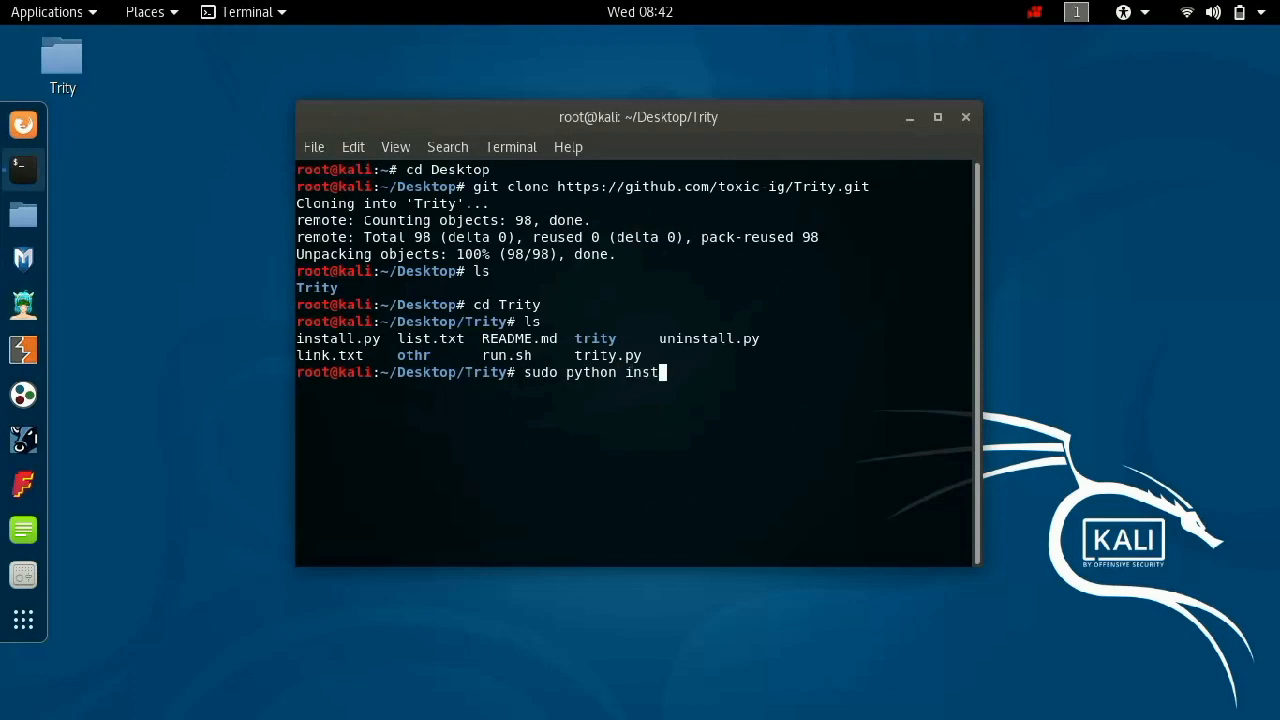
{"action": "type", "text": "all"}
{"action": "type", "text": "."}
{"action": "type", "text": "py"}
Run sudo python install.py to start Trity's installer as root.
{"action": "key", "text": "Return"}
{"action": "type", "text": "1"}
{"action": "key", "text": "Return"}
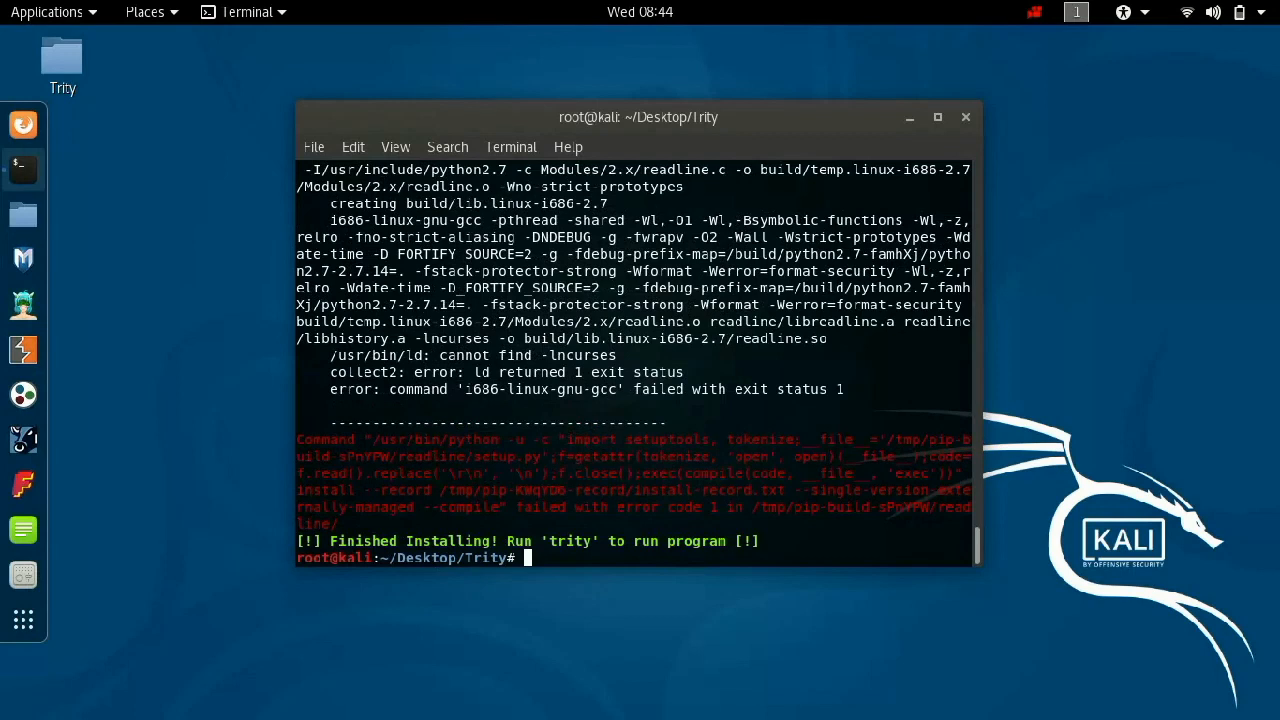
{"action": "type", "text": "trity"}
Launch trity, answer y to its terms prompt and run help to list its commands.
{"action": "key", "text": "Return"}
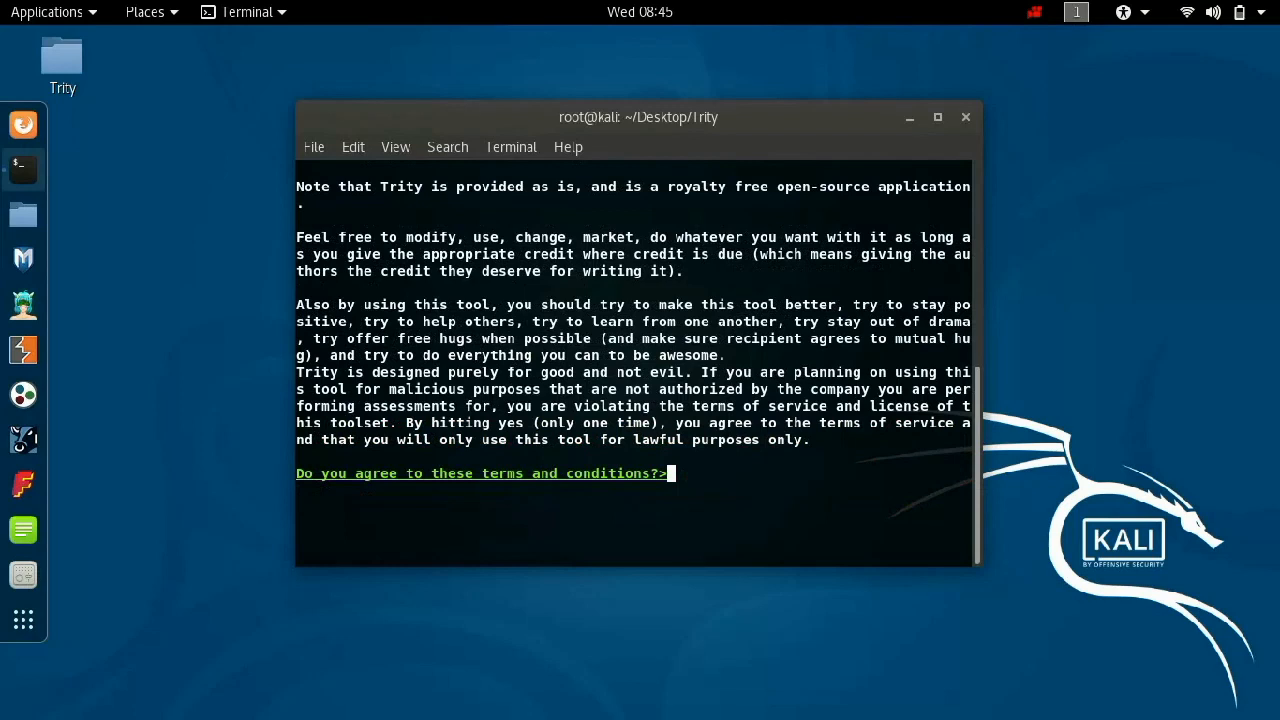
{"action": "type", "text": "y"}
{"action": "key", "text": "Return"}
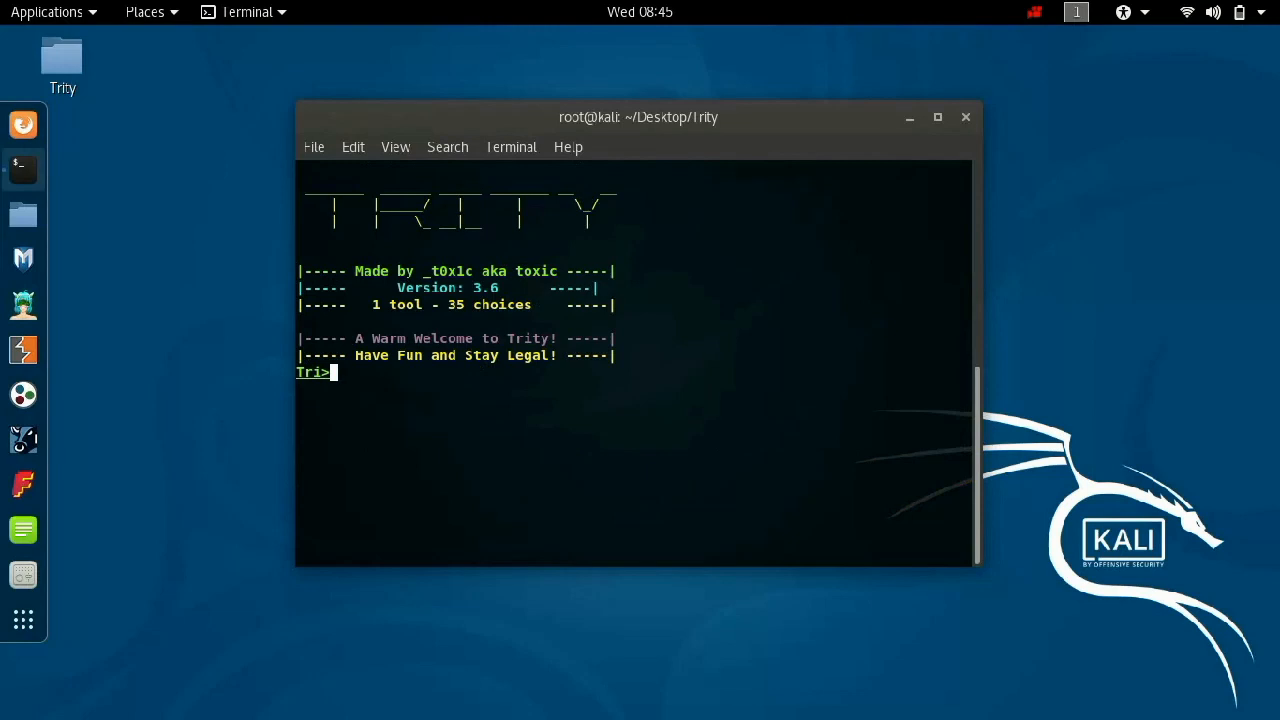
{"action": "type", "text": "help"}
{"action": "key", "text": "Return"}
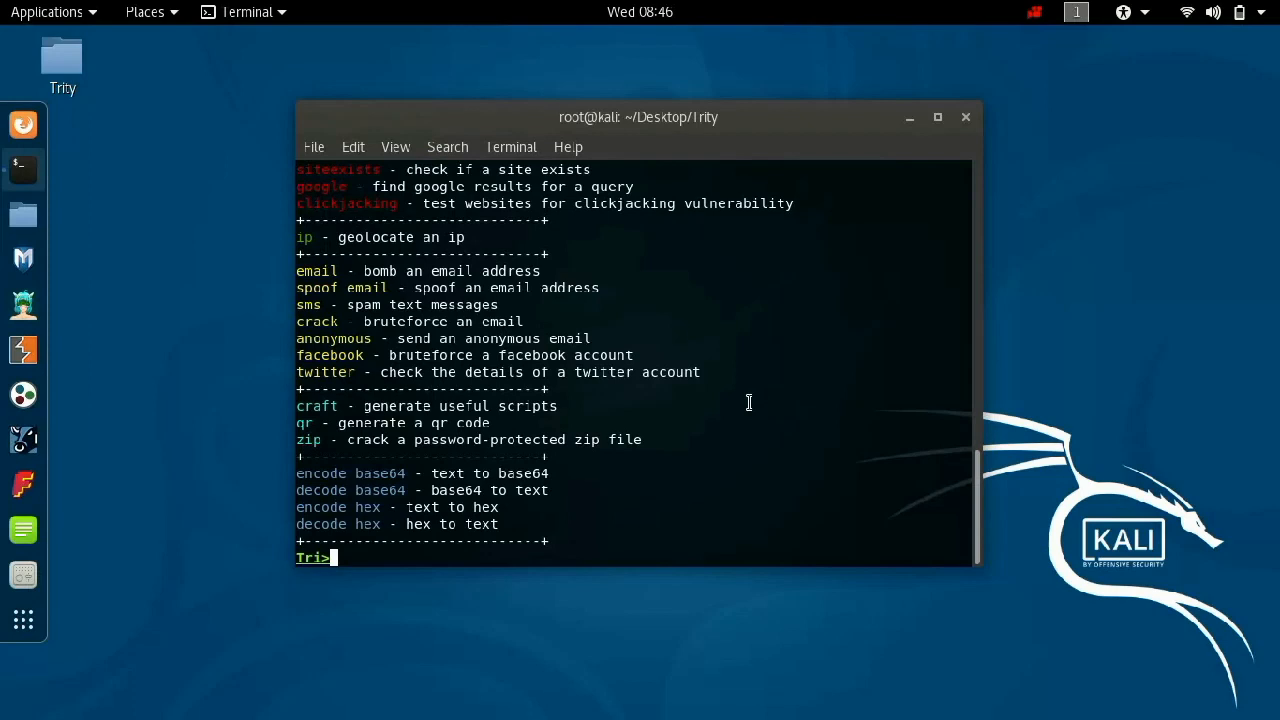
{"action": "type", "text": "s"}
{"action": "type", "text": "ms"}
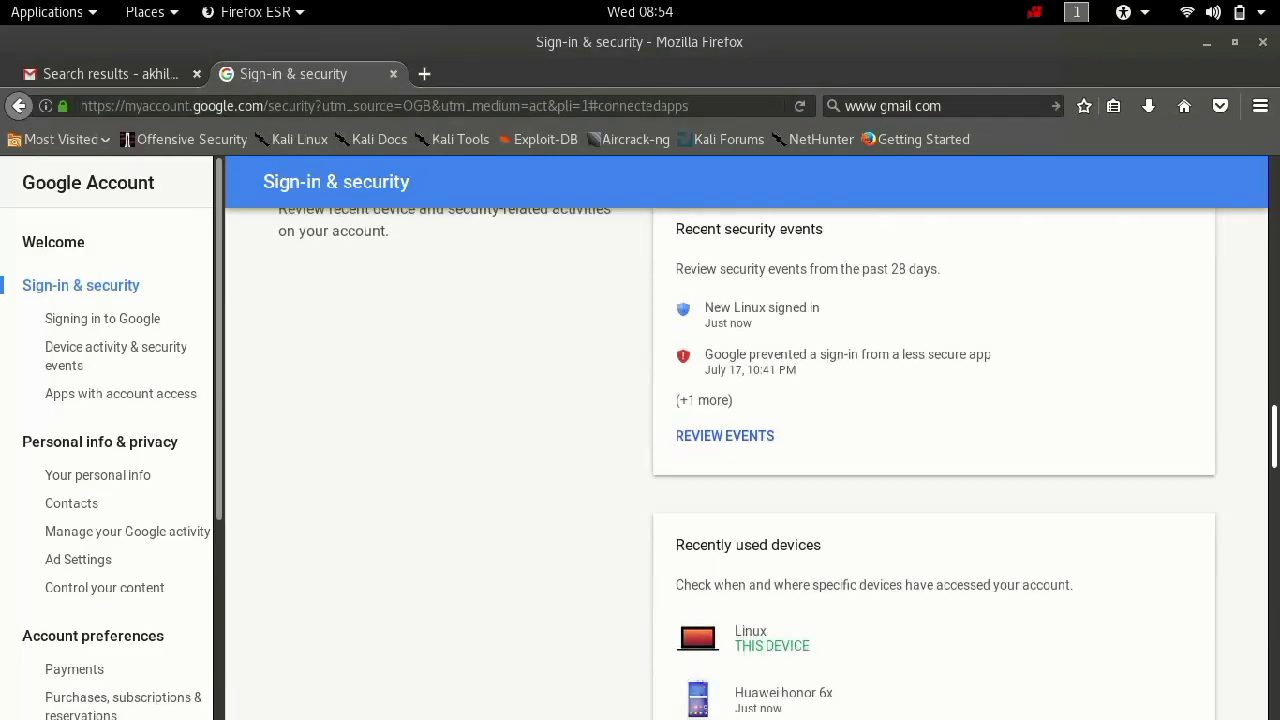
{"action": "scroll", "coordinate": [748, 464], "scroll_direction": "down", "scroll_amount": 5}
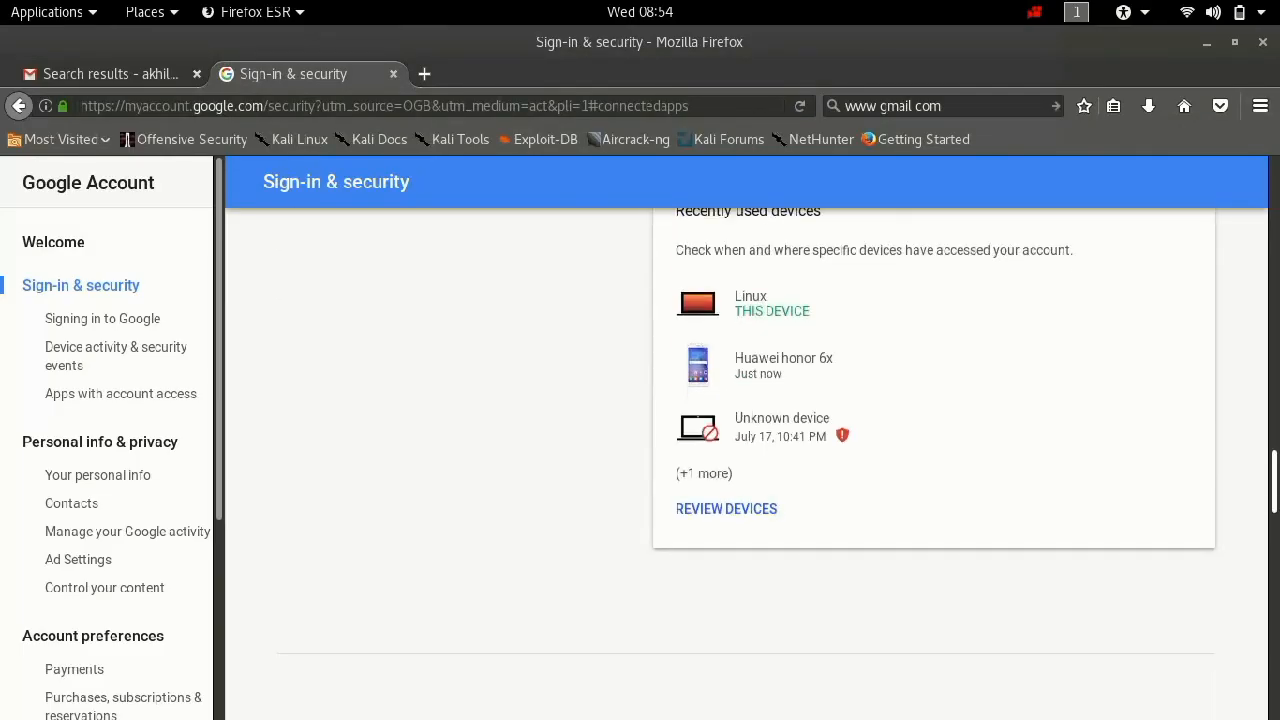
{"action": "scroll", "coordinate": [748, 464], "scroll_direction": "down", "scroll_amount": 5}
{"action": "scroll", "coordinate": [748, 464], "scroll_direction": "down", "scroll_amount": 5}
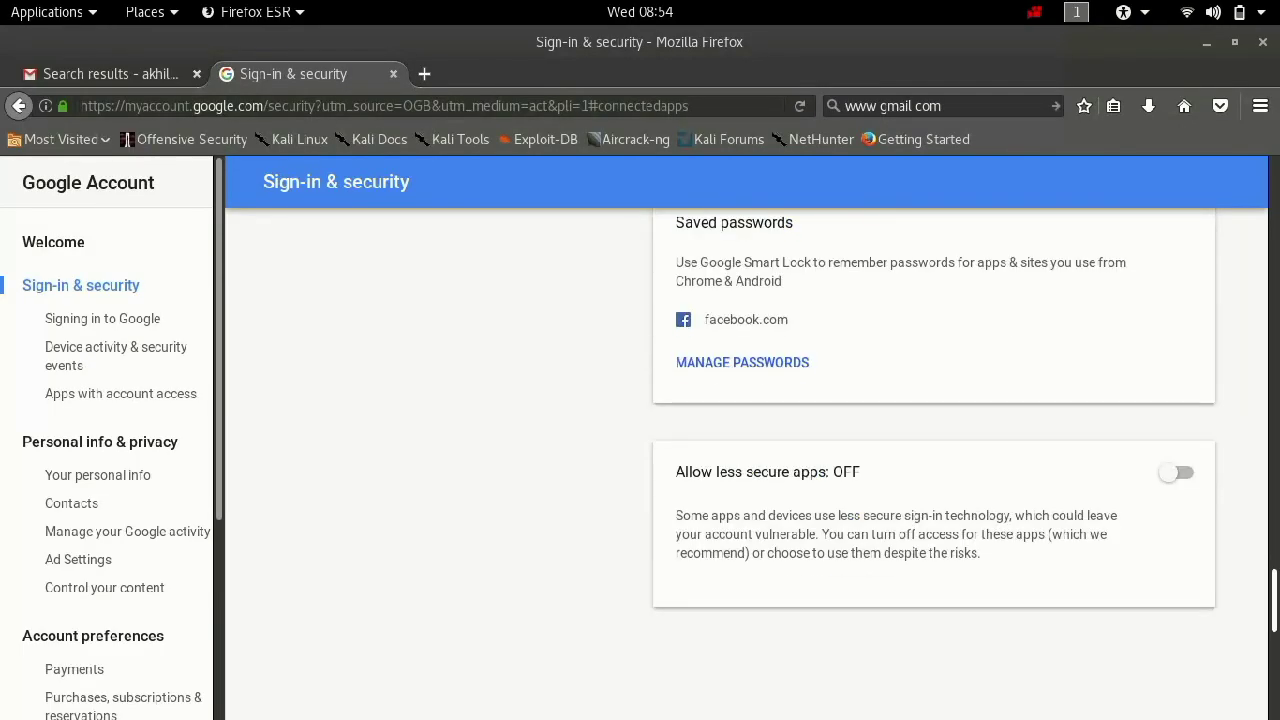
Switch the Allow less secure apps toggle to ON, then restore Firefox and bring the terminal forward.
{"action": "left_click", "coordinate": [1183, 463]}
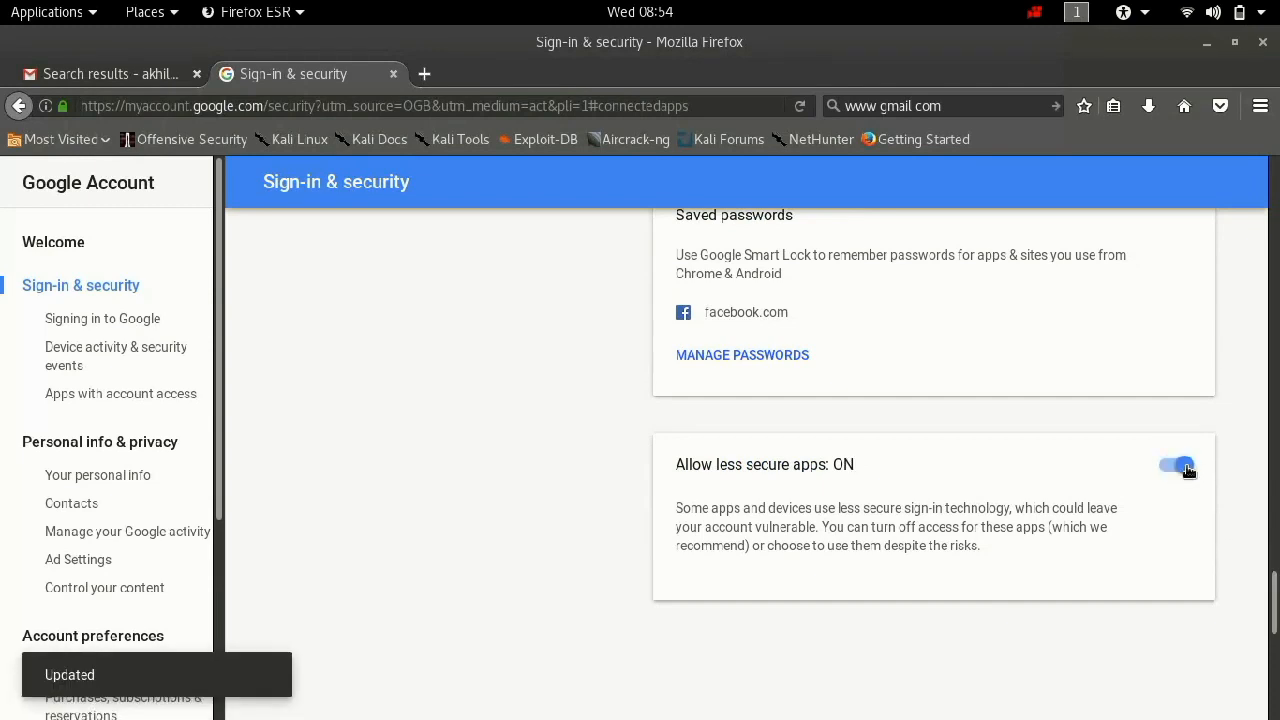
{"action": "double_click", "coordinate": [845, 35]}
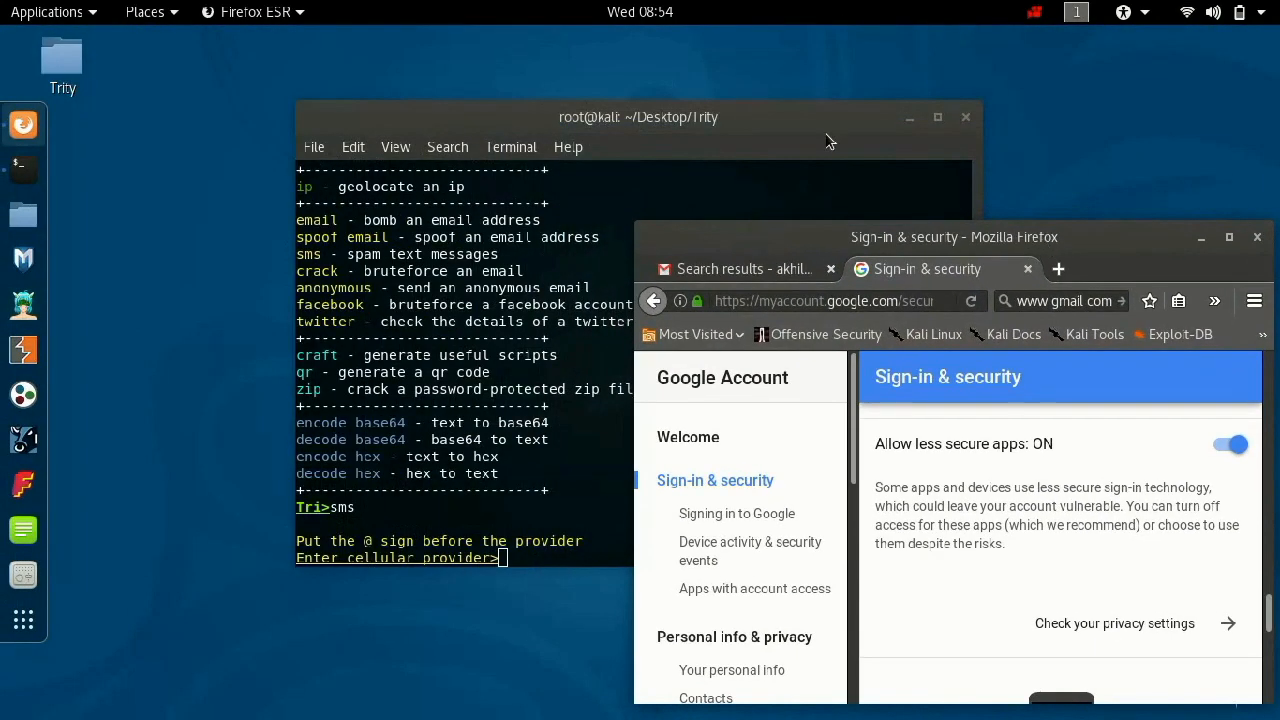
{"action": "left_click", "coordinate": [829, 143]}
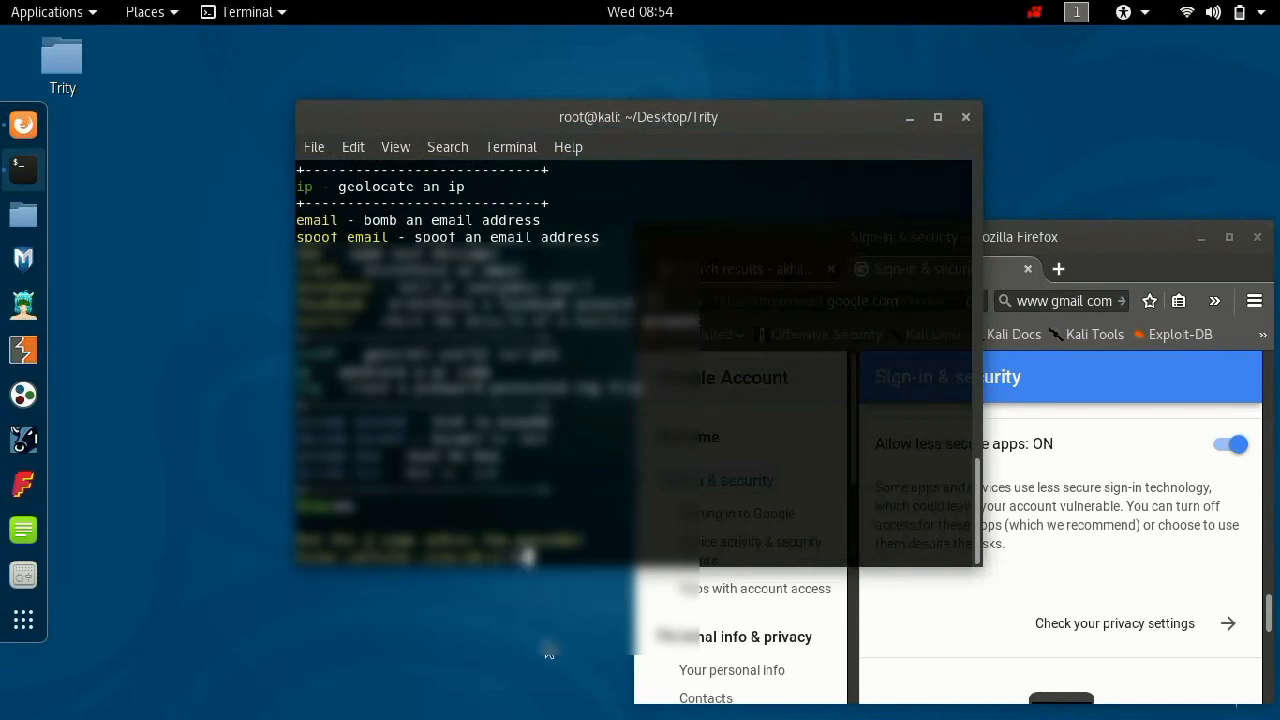
{"action": "type", "text": "email"}
Run the email module and submit the target address and message at its prompts.
{"action": "key", "text": "Return"}
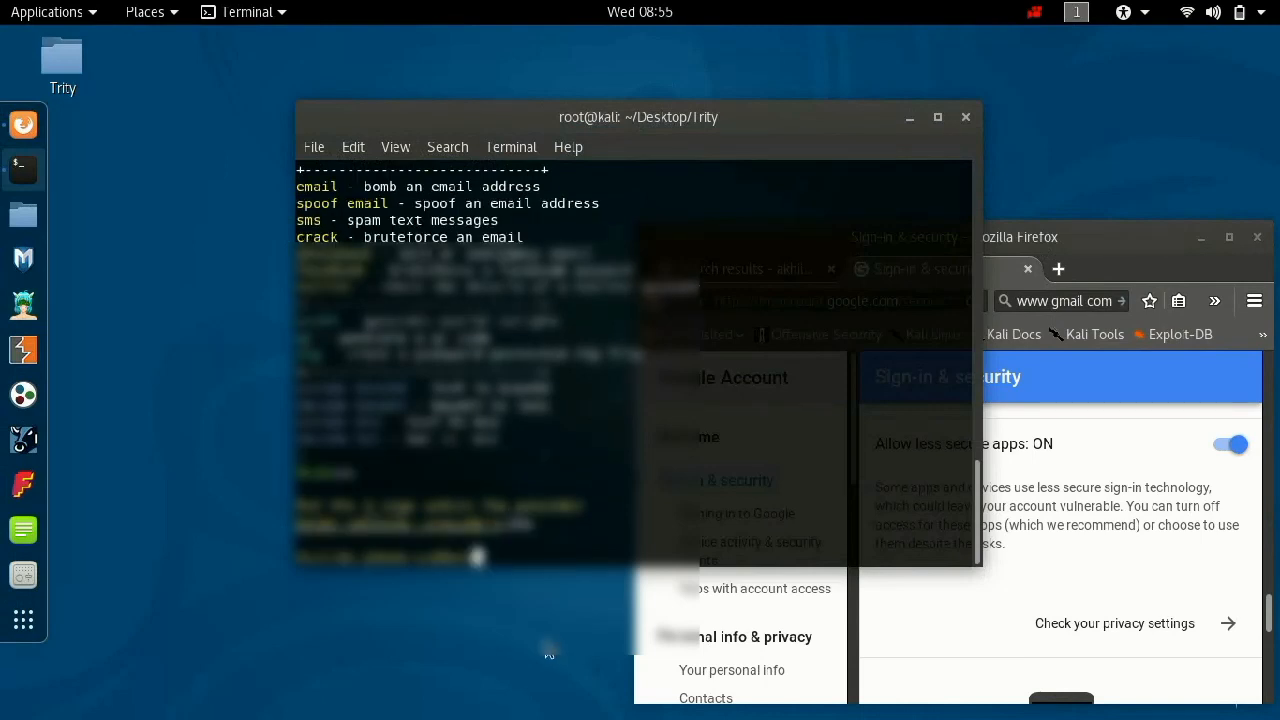
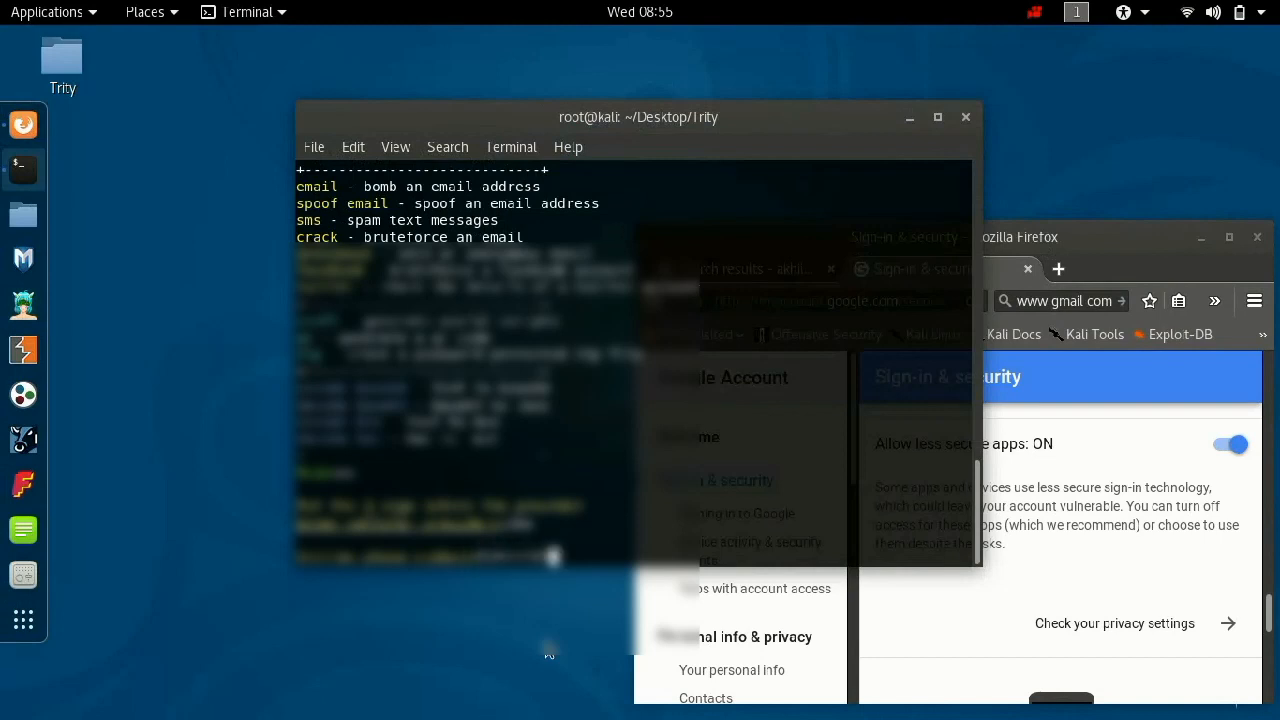
{"action": "key", "text": "Return"}
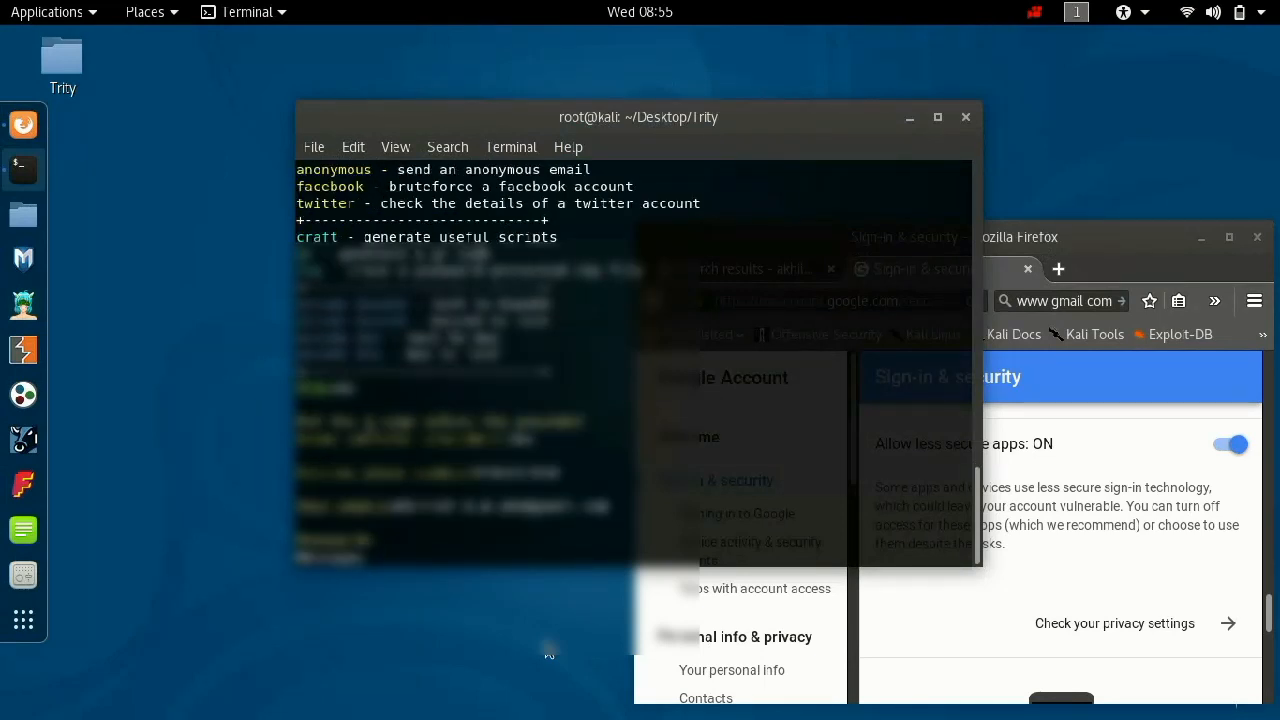
{"action": "type", "text": "hi"}
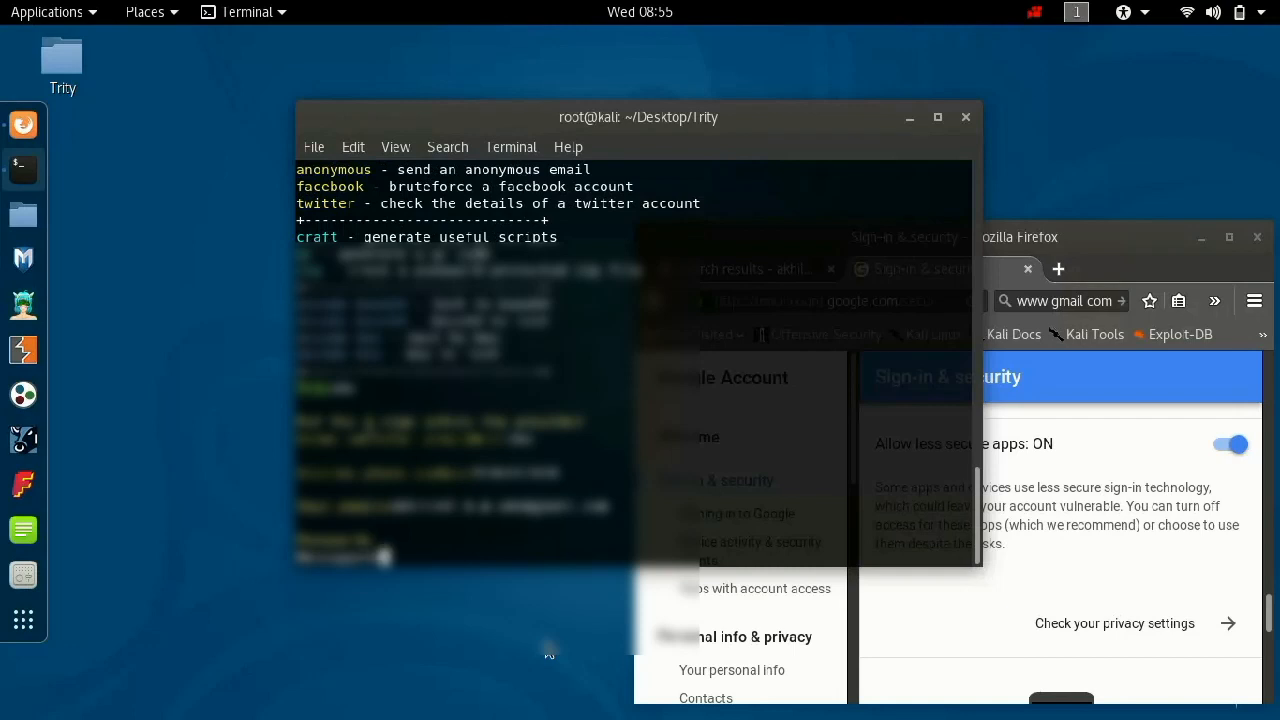
{"action": "type", "text": "there"}
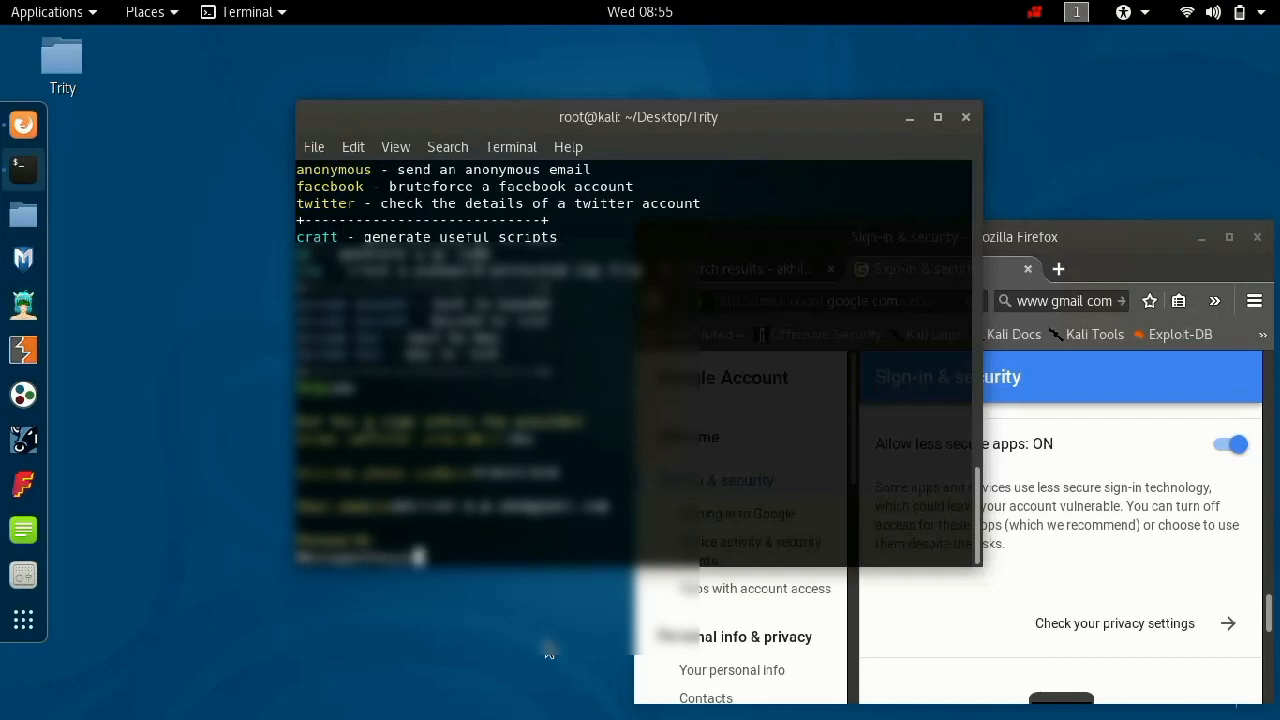
{"action": "key", "text": "Return"}
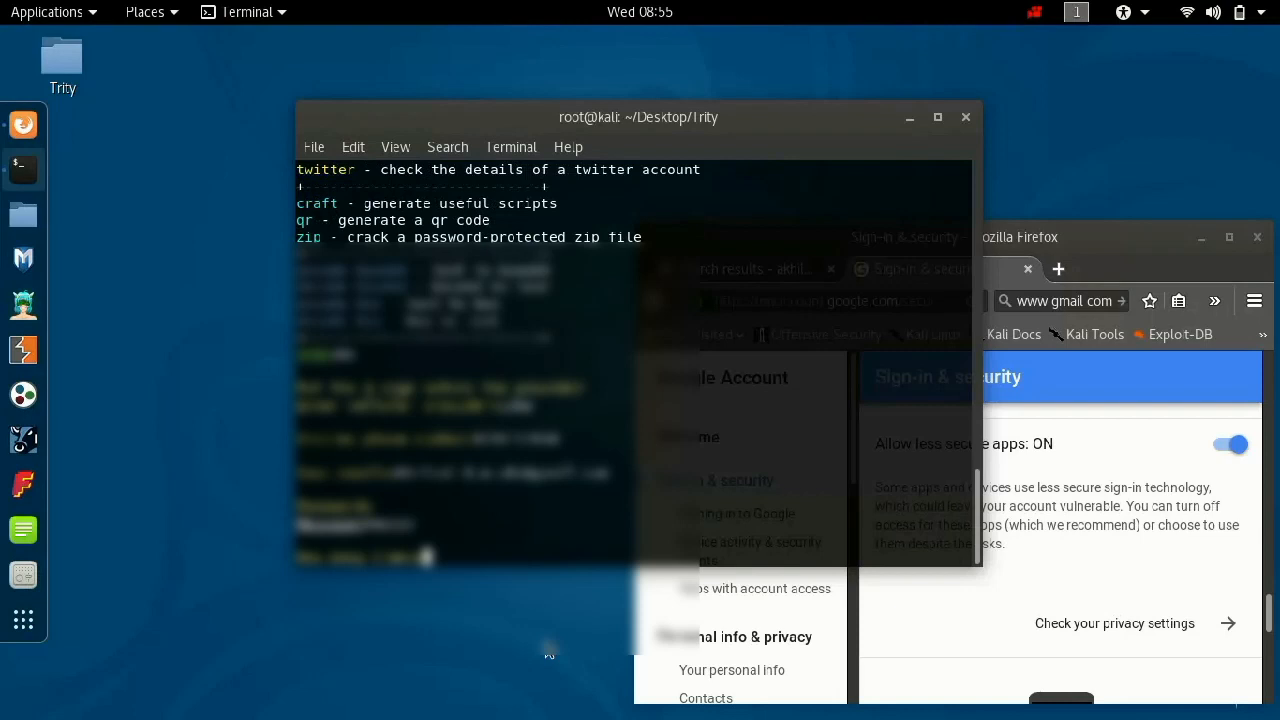
Confirm the next two module prompts with the requested values.
{"action": "key", "text": "Return"}
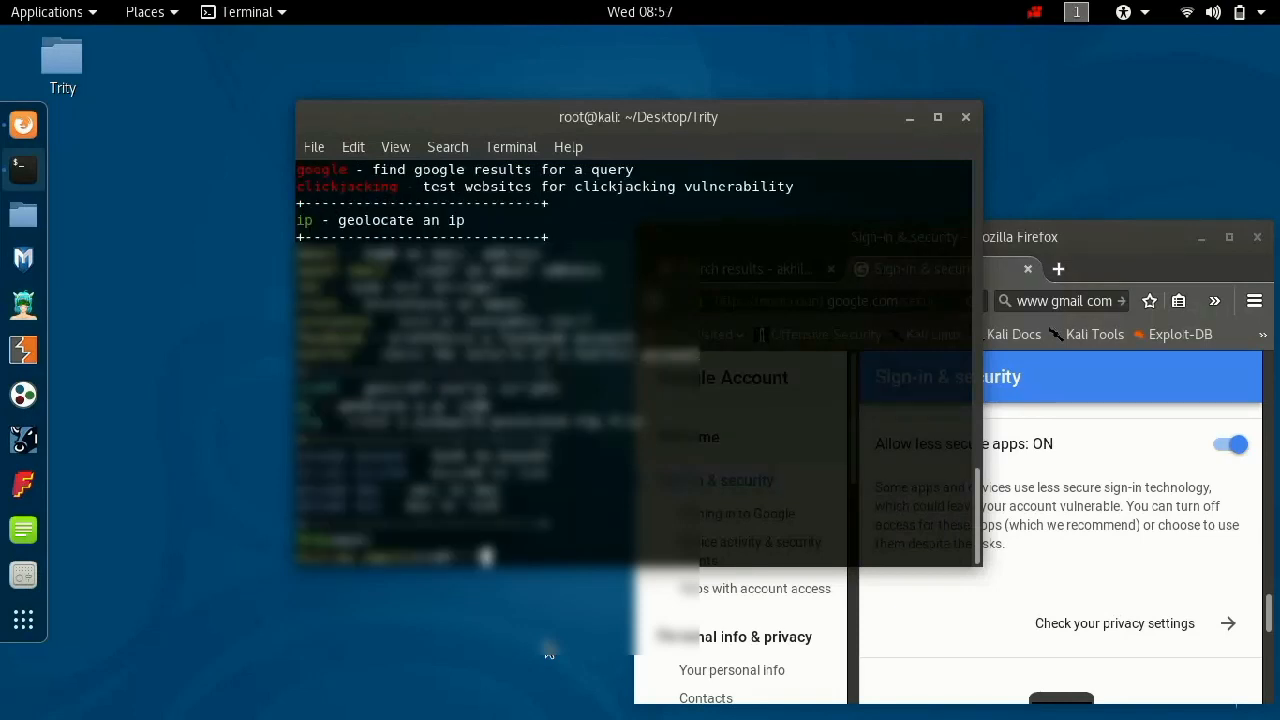
{"action": "type", "text": "ip "}
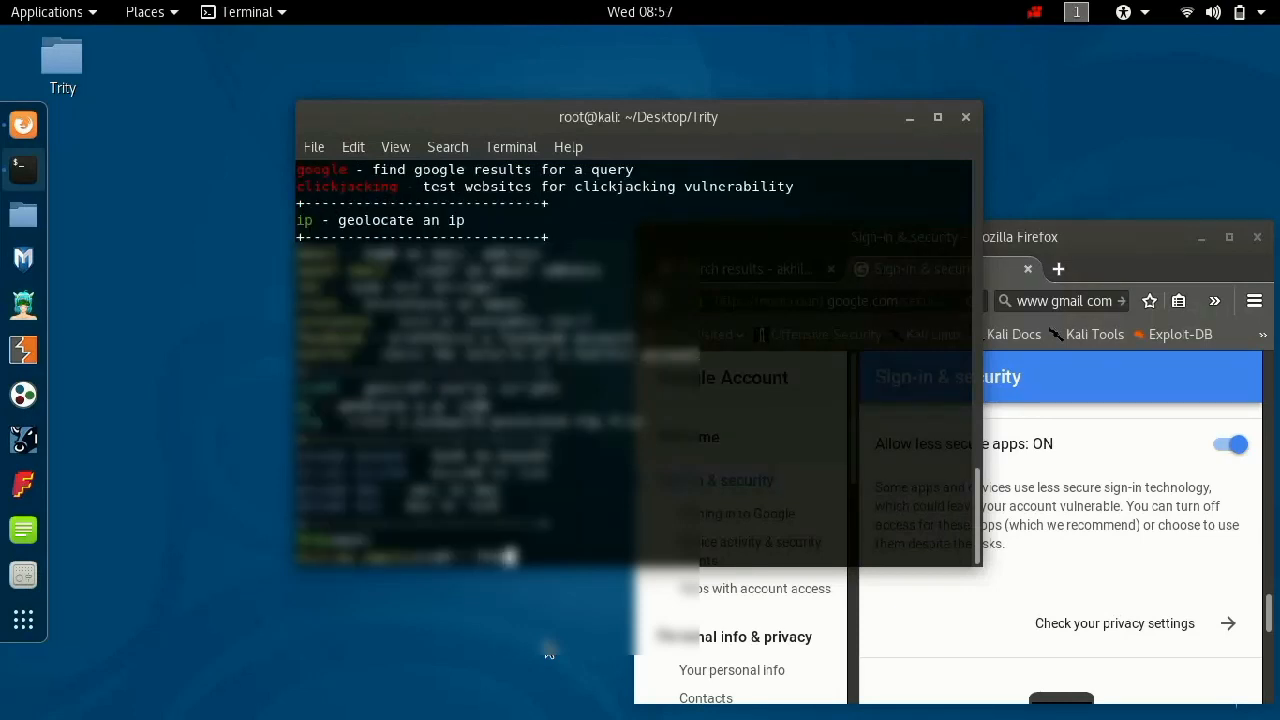
{"action": "type", "text": "192."}
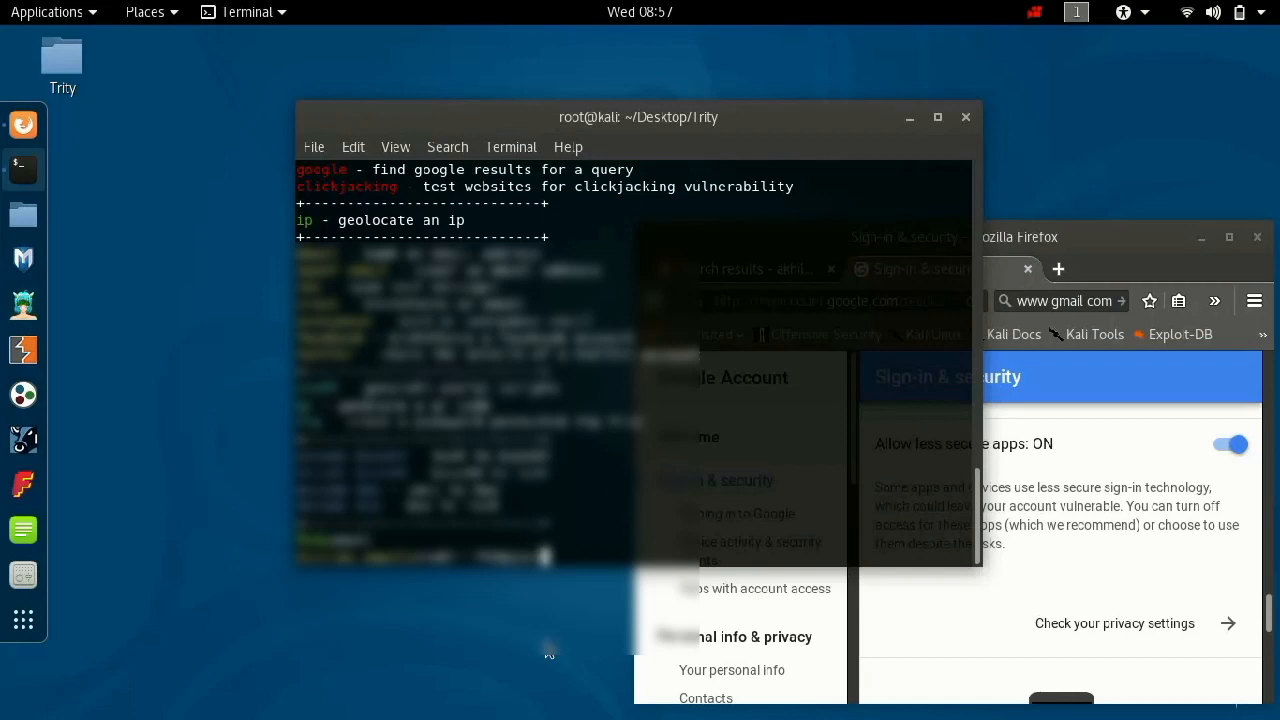
{"action": "type", "text": "168.1"}
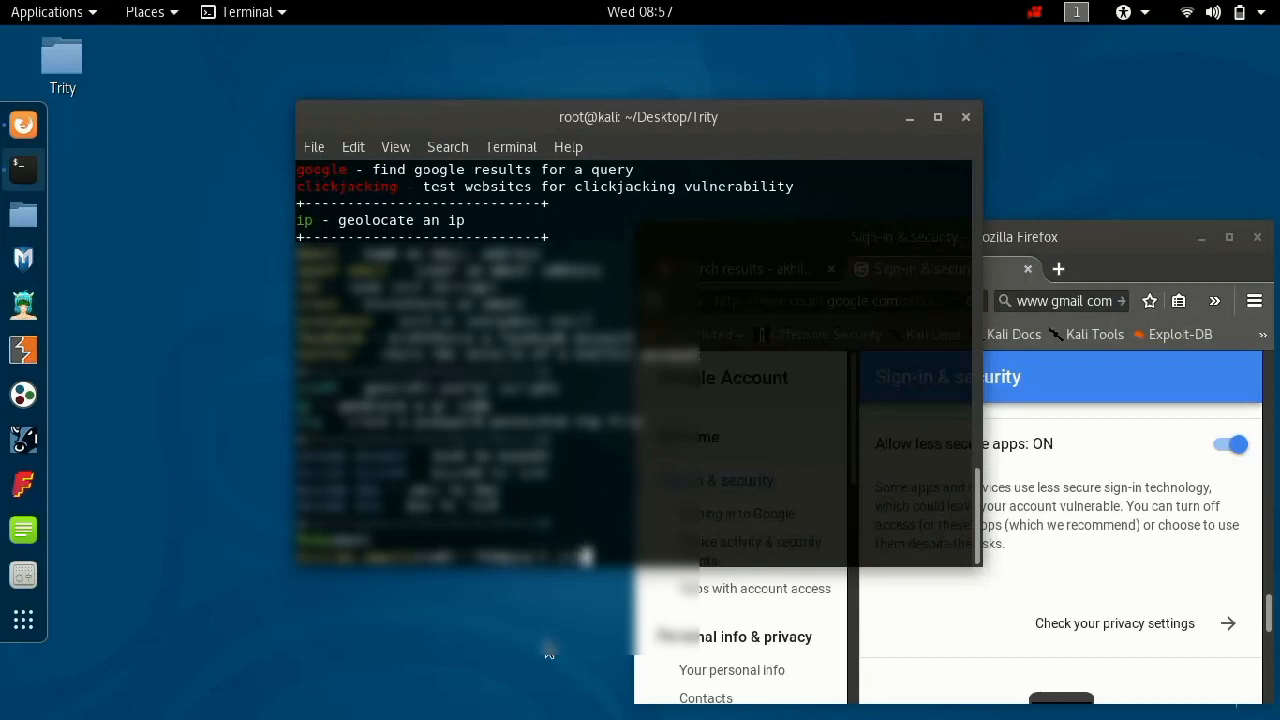
{"action": "key", "text": "Return"}
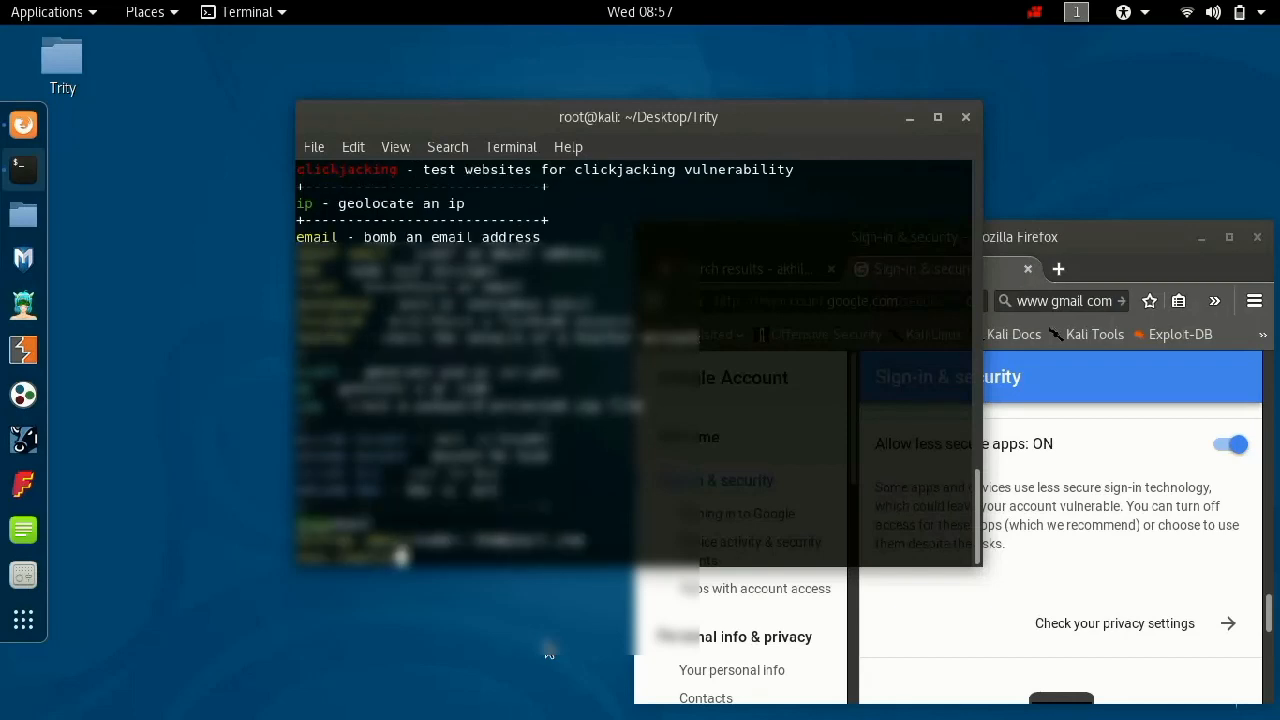
{"action": "type", "text": "10000"}
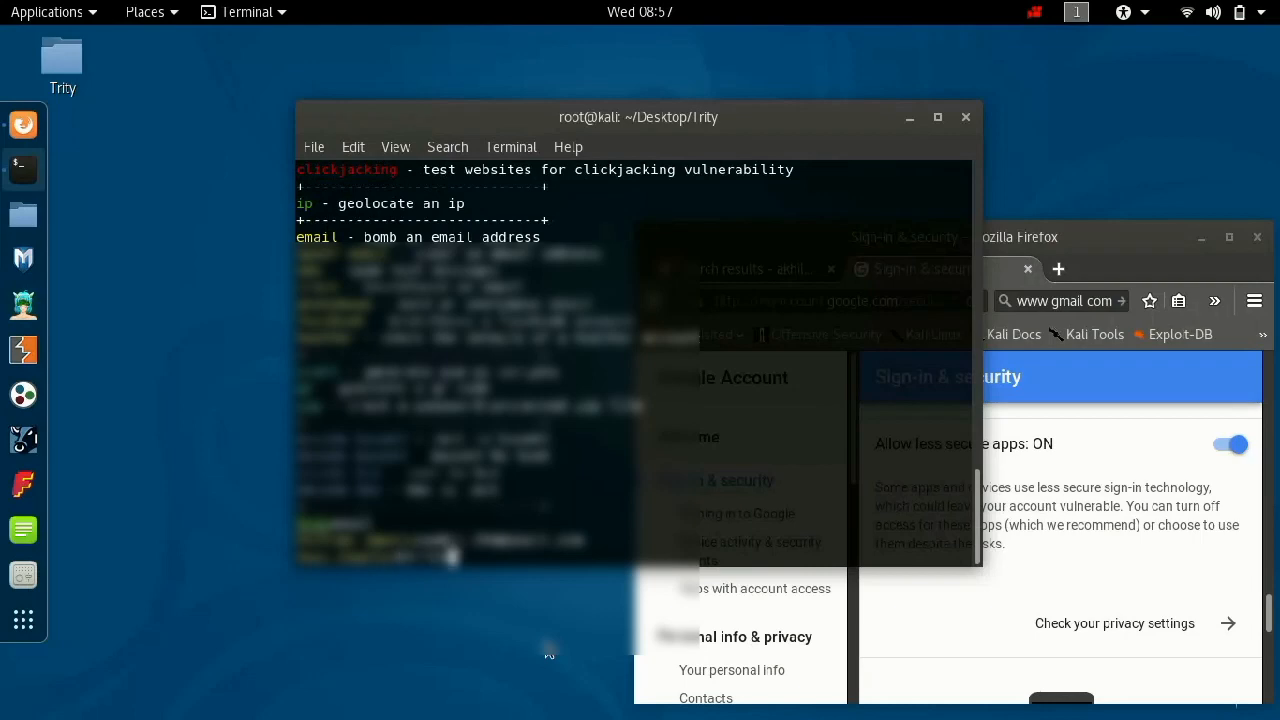